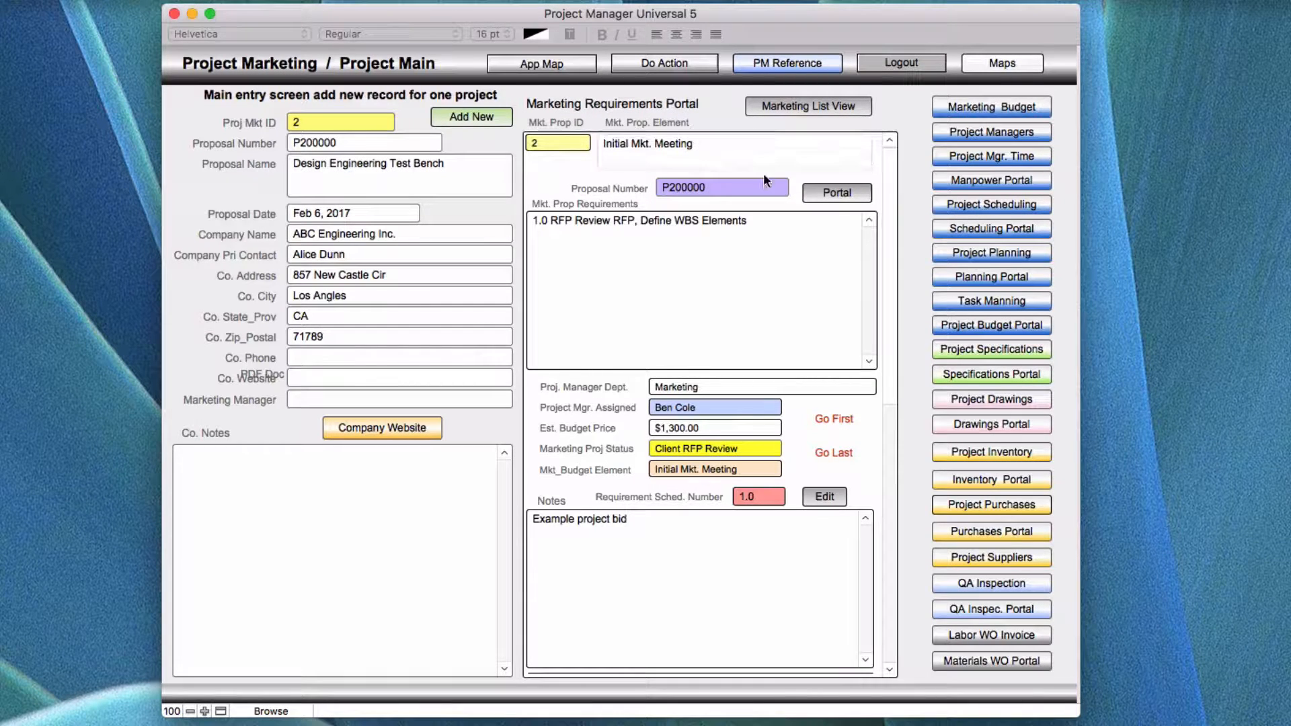
# Open the portal detail of the Initial Mkt. Meeting requirement and zoom its attached PDF in and back out.
pyautogui.click(834, 193)
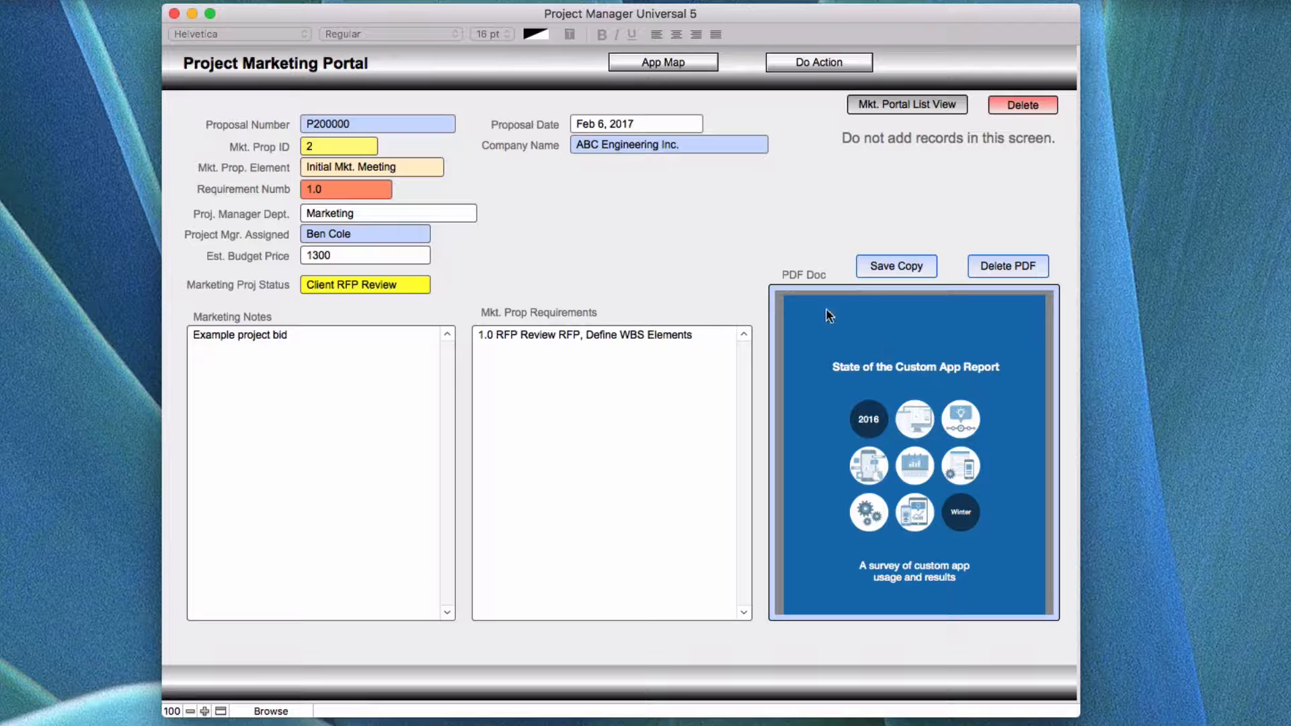
pyautogui.moveTo(985, 395)
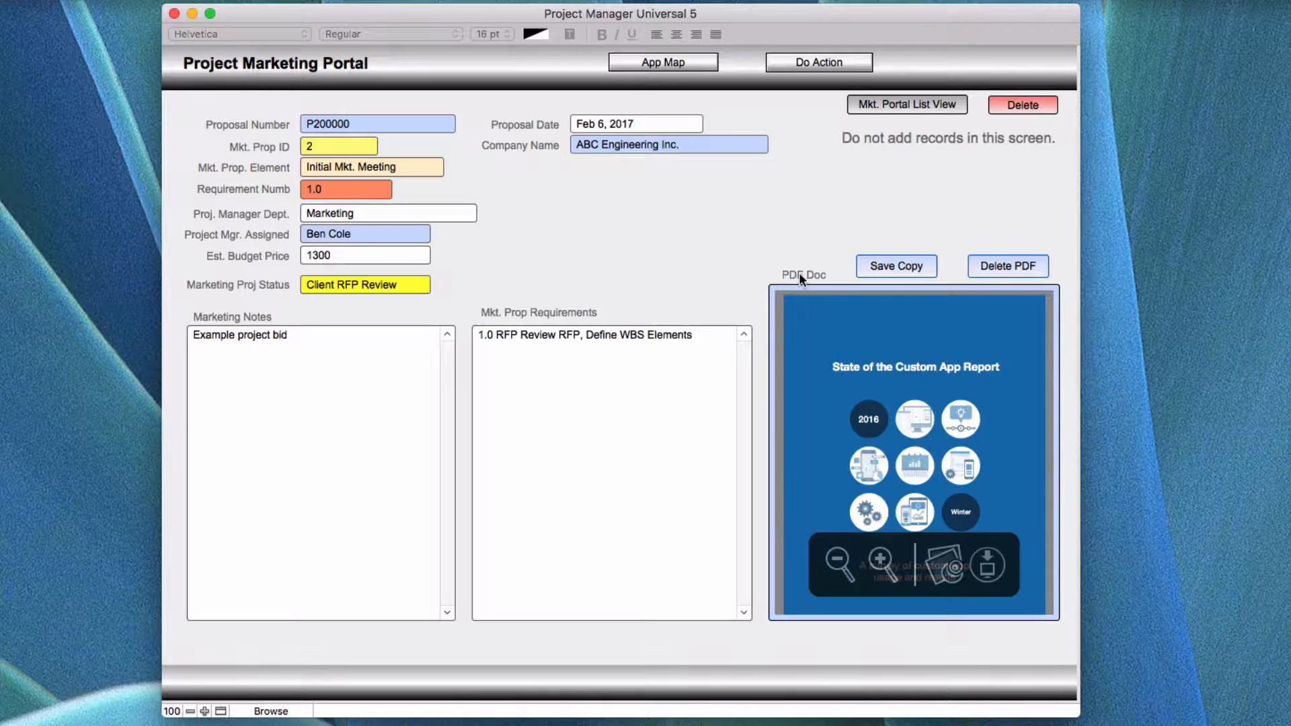
pyautogui.click(881, 561)
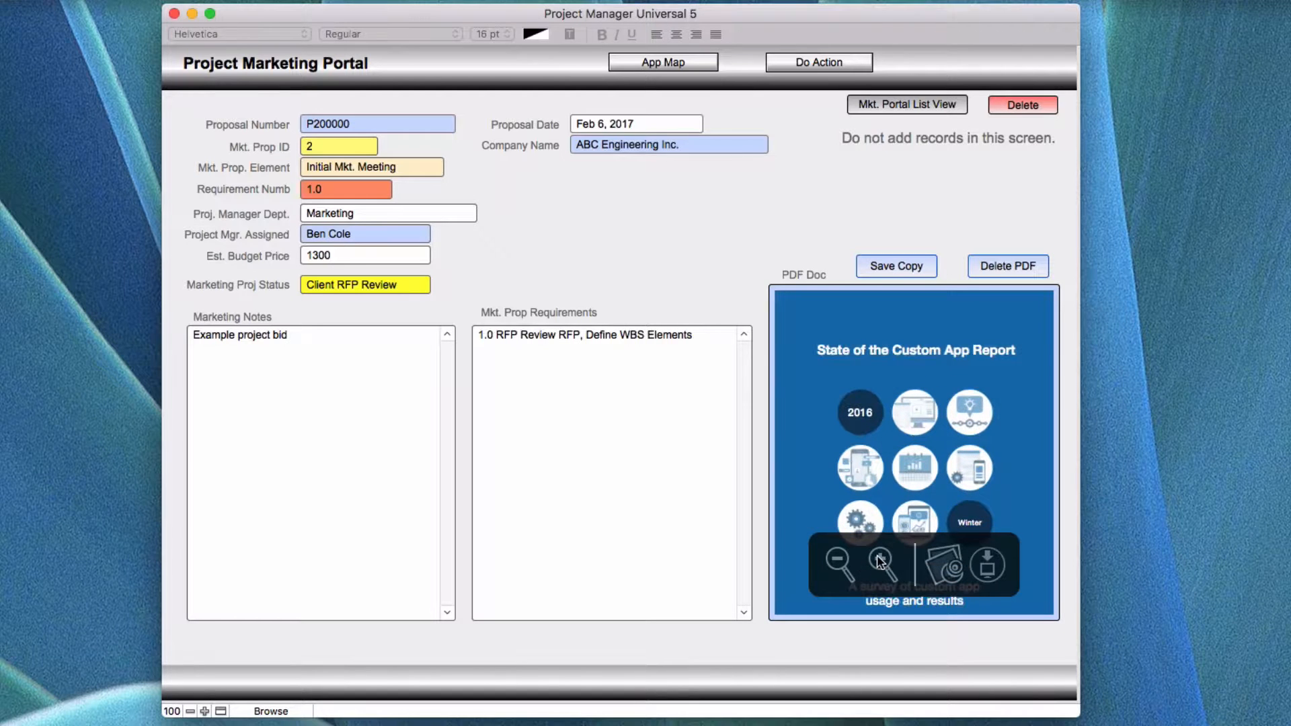
pyautogui.click(839, 562)
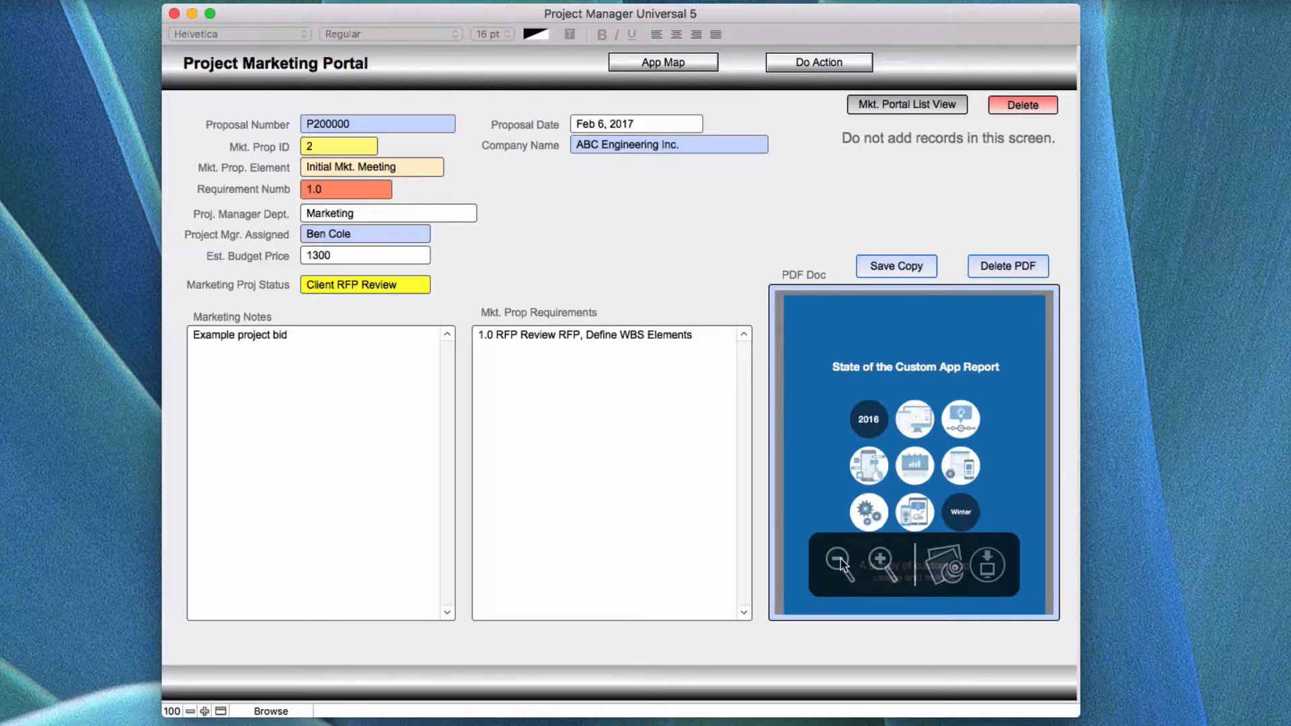
# Open the attached State_of_the_custom_app_report_EN.pdf in Preview, read through its opening pages and close it.
pyautogui.click(936, 569)
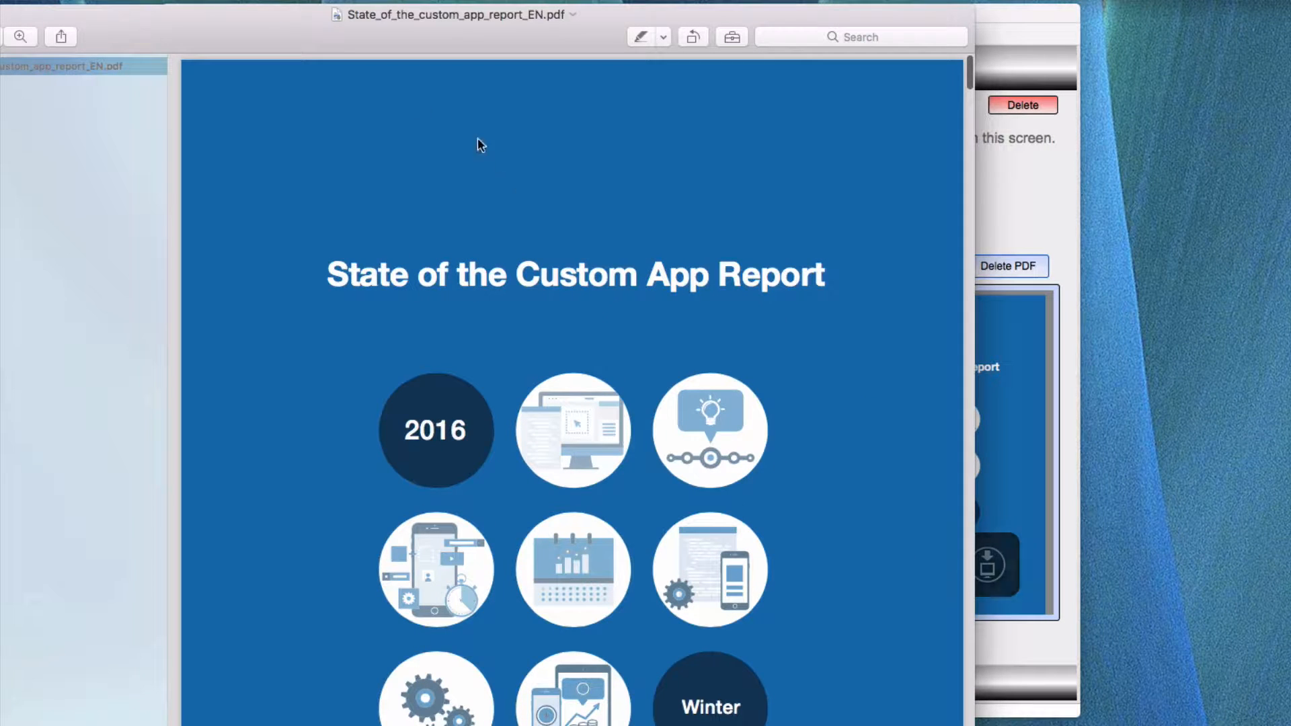
pyautogui.moveTo(316, 14); pyautogui.dragTo(531, 11)
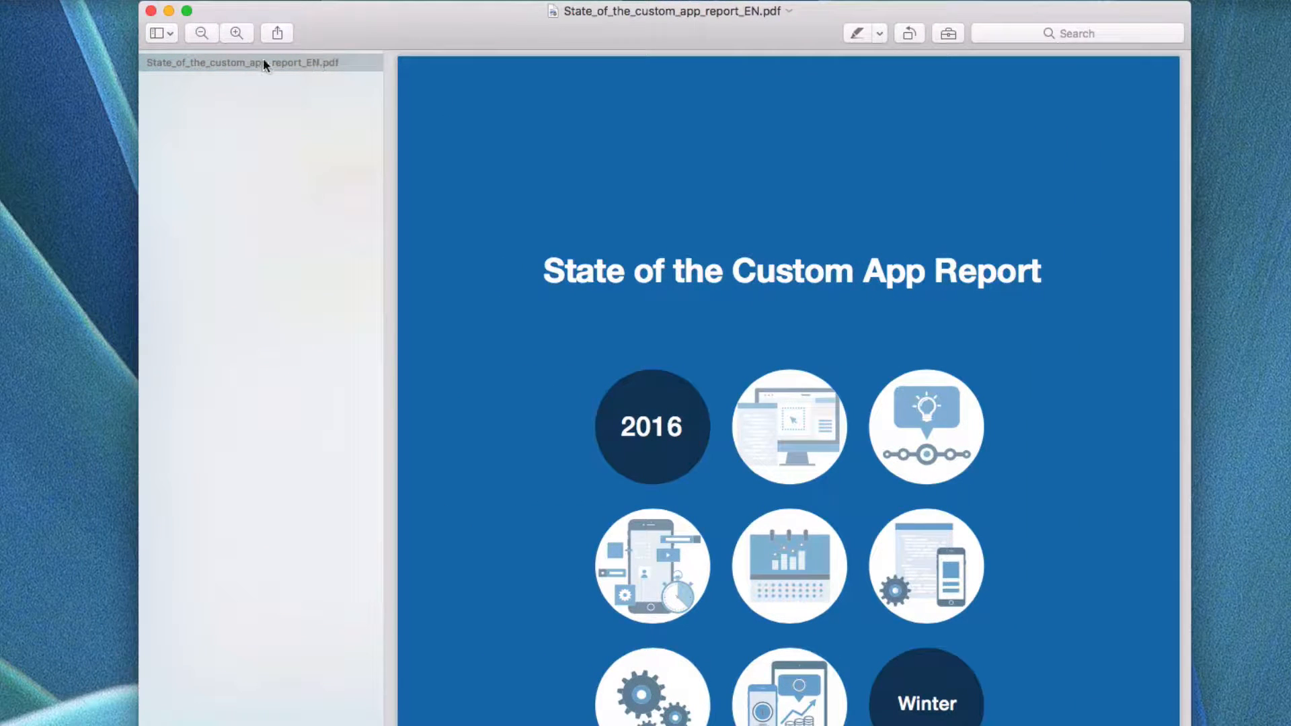
pyautogui.moveTo(388, 12)
pyautogui.mouseDown()
pyautogui.moveTo(570, 28)
pyautogui.moveTo(396, 9)
pyautogui.mouseUp()
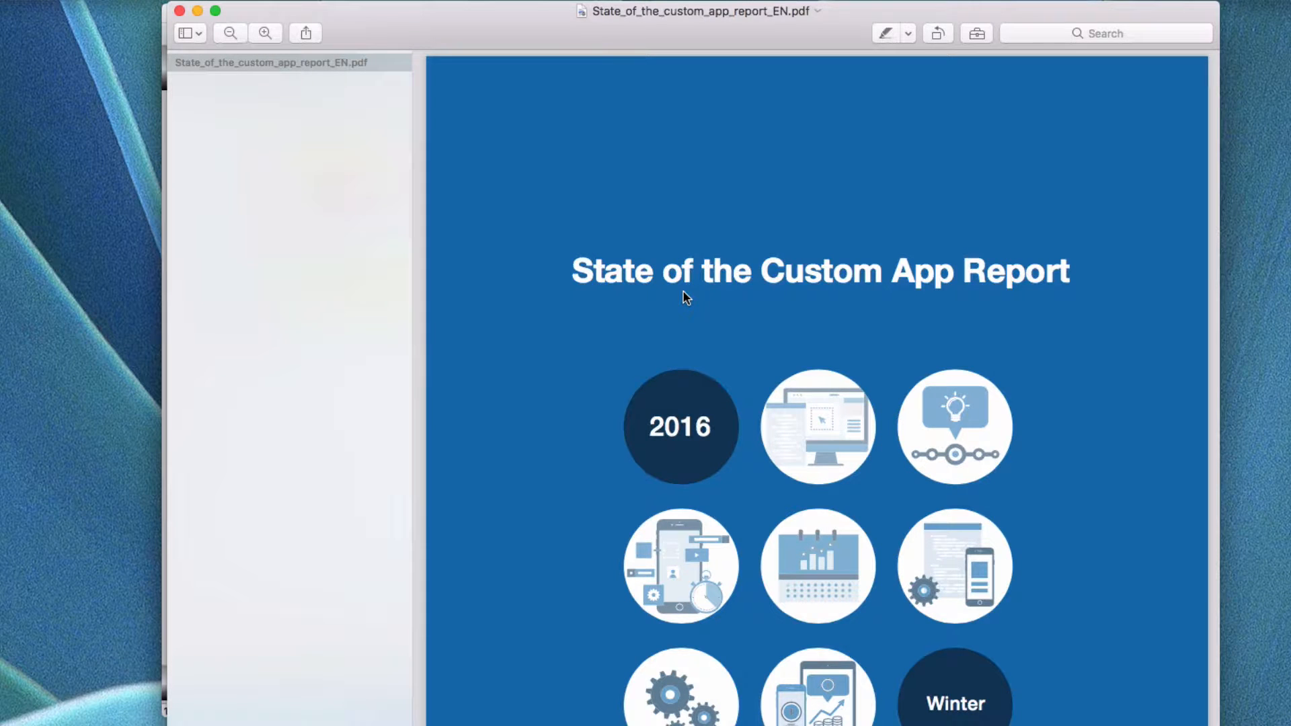
pyautogui.scroll(-10, 685, 298)
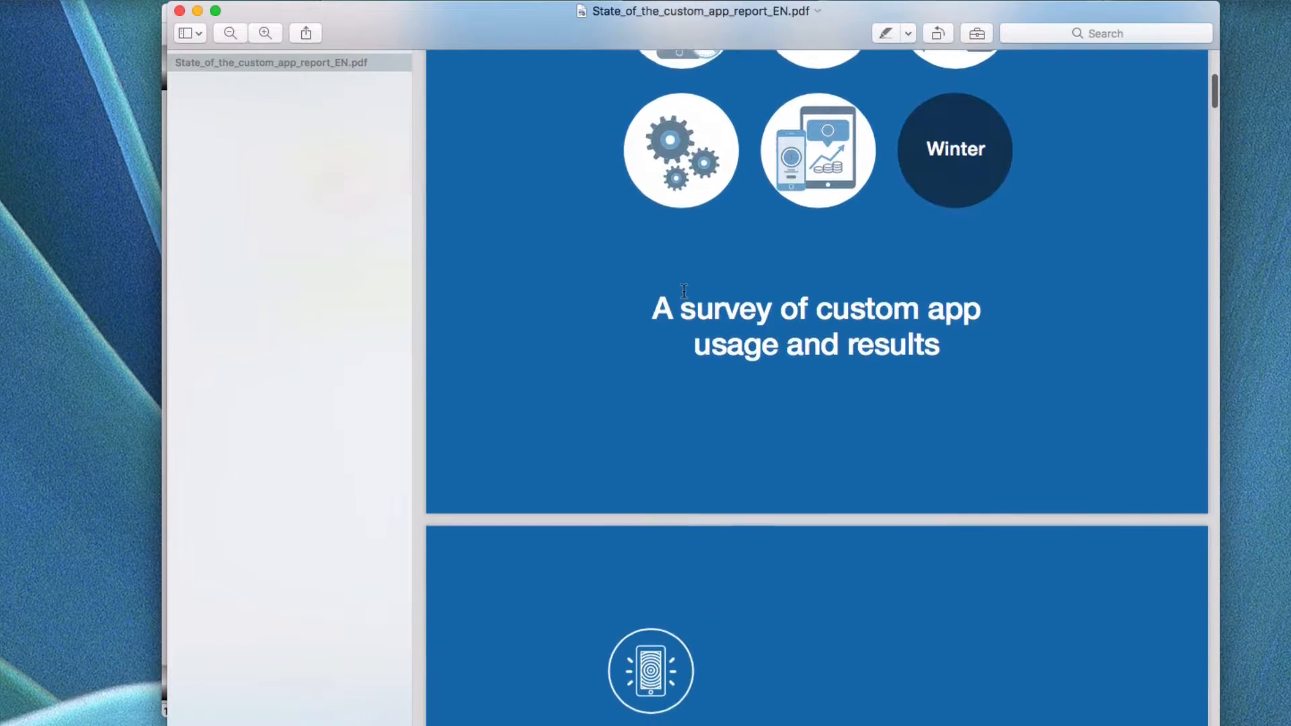
pyautogui.scroll(-9, 684, 291)
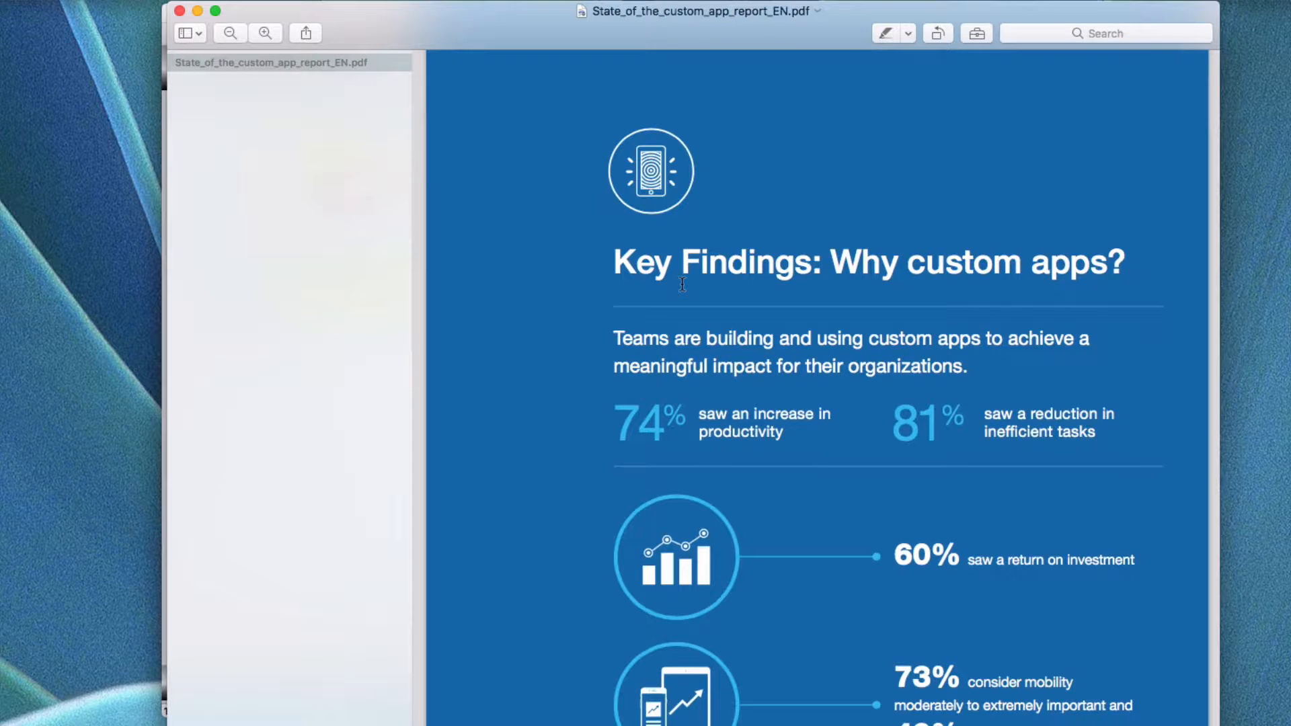
pyautogui.scroll(10, 682, 290)
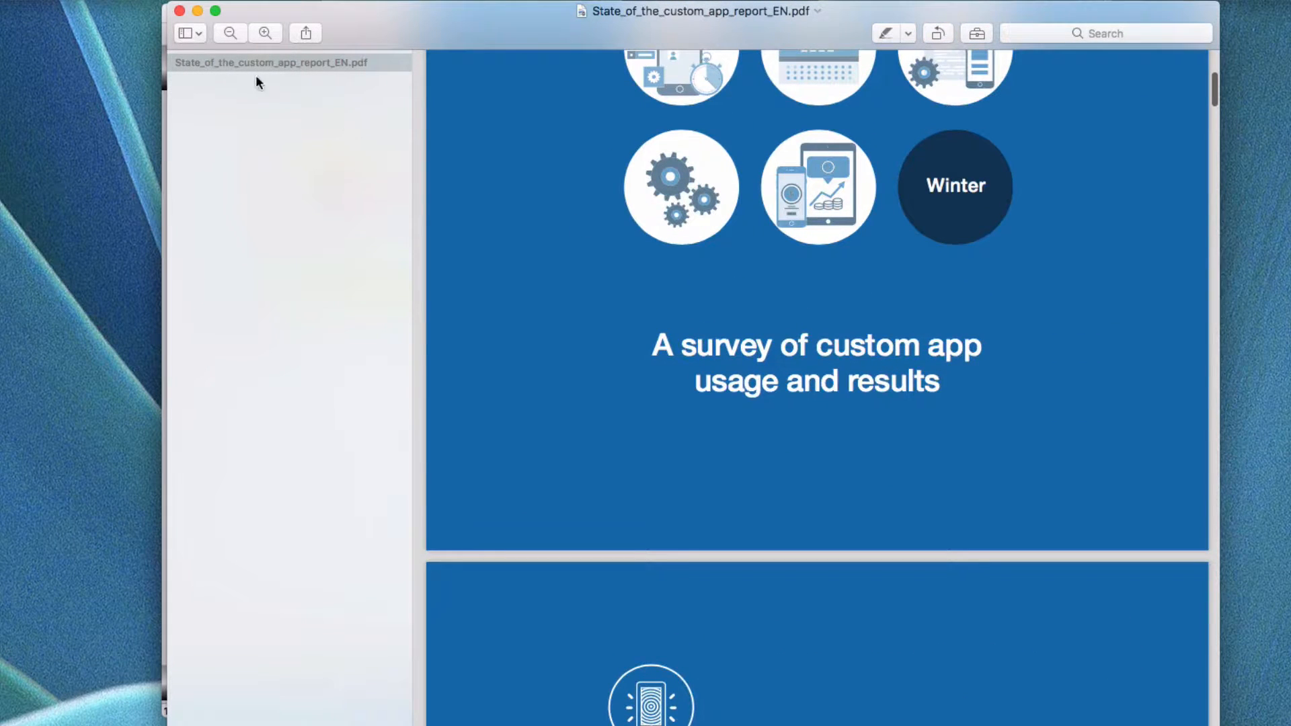
pyautogui.click(179, 11)
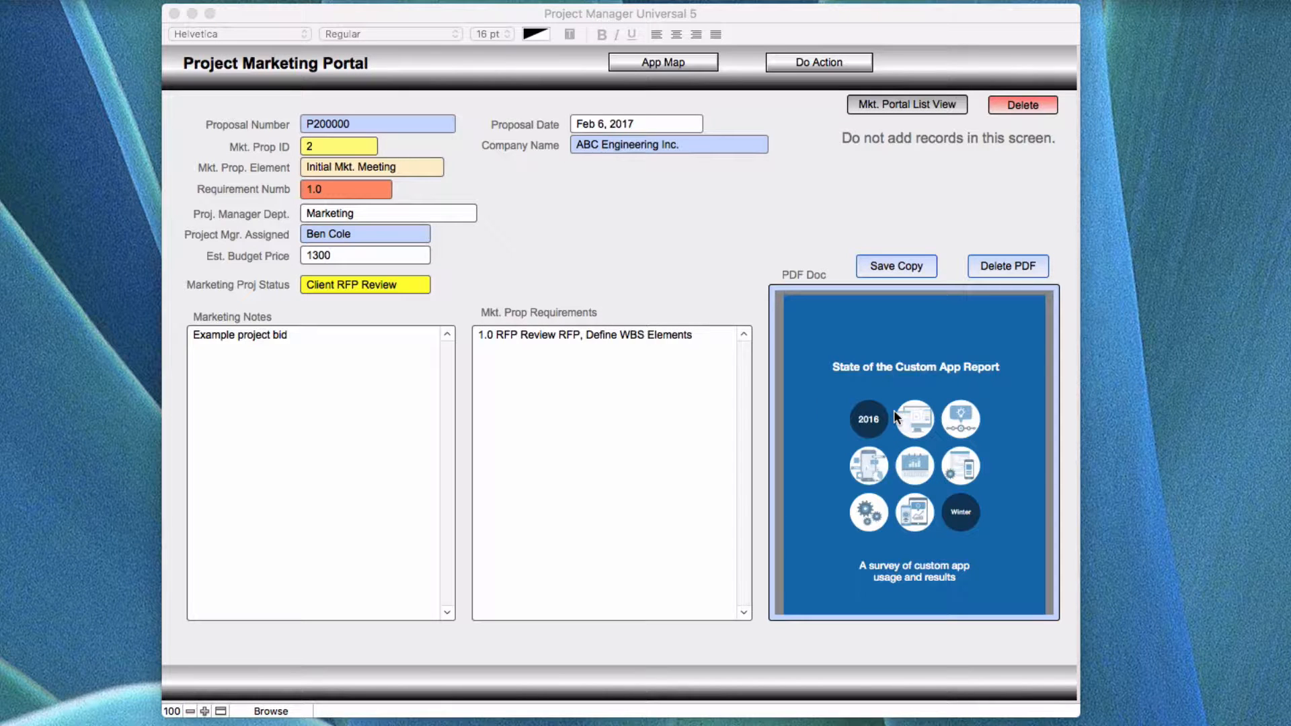
# Inspect the embedded PDF's viewing options and the export settings for saving a copy, without exporting the file.
pyautogui.rightClick(894, 416)
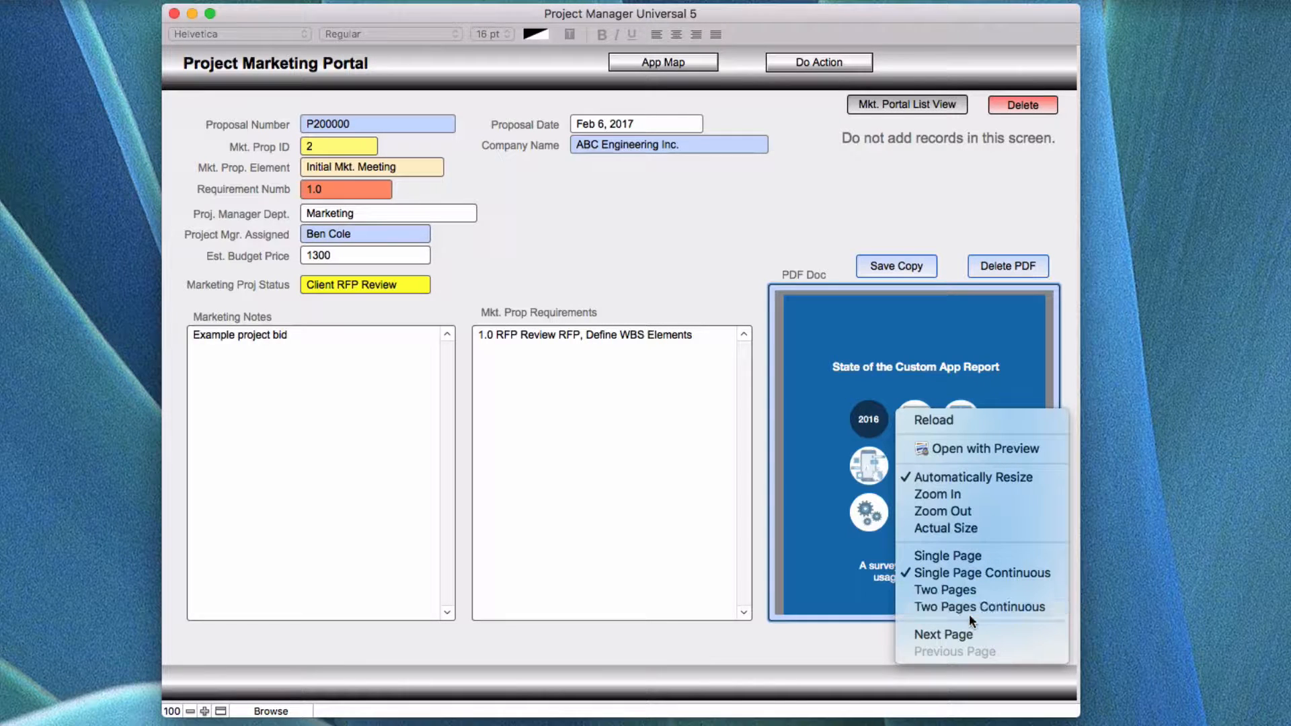
pyautogui.click(833, 340)
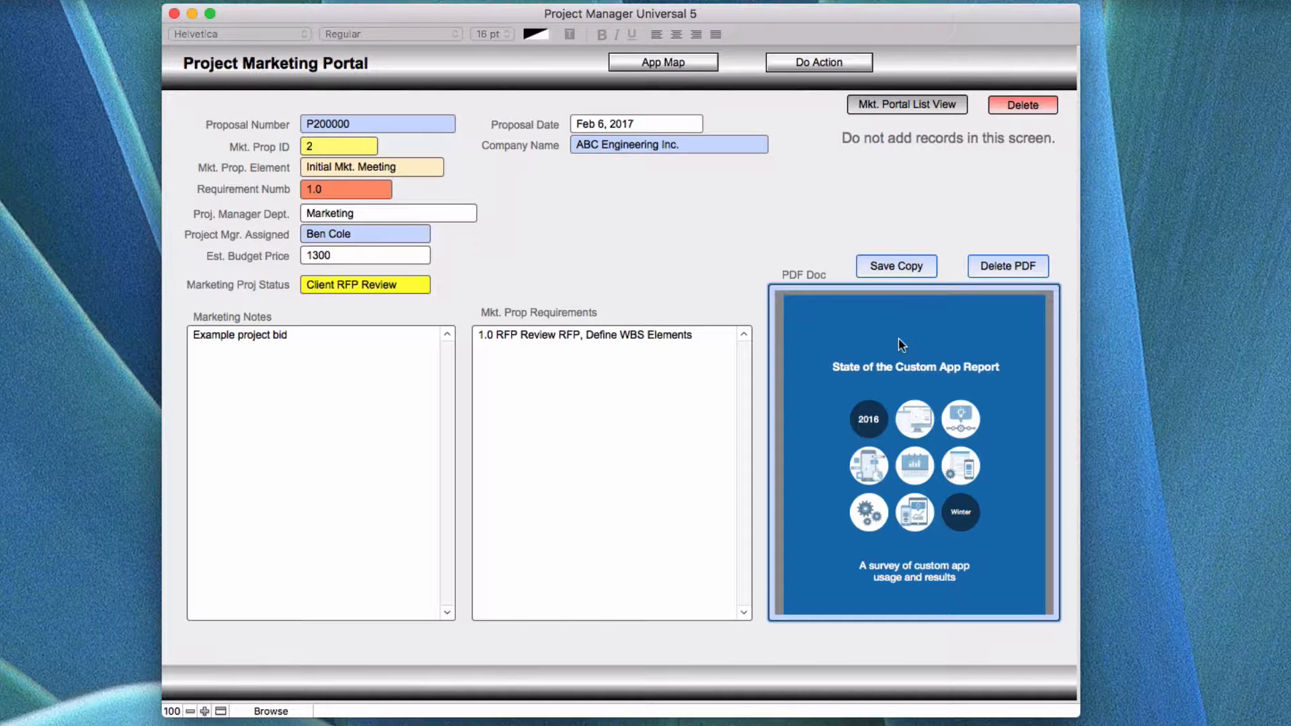
pyautogui.moveTo(914, 535)
pyautogui.click(888, 267)
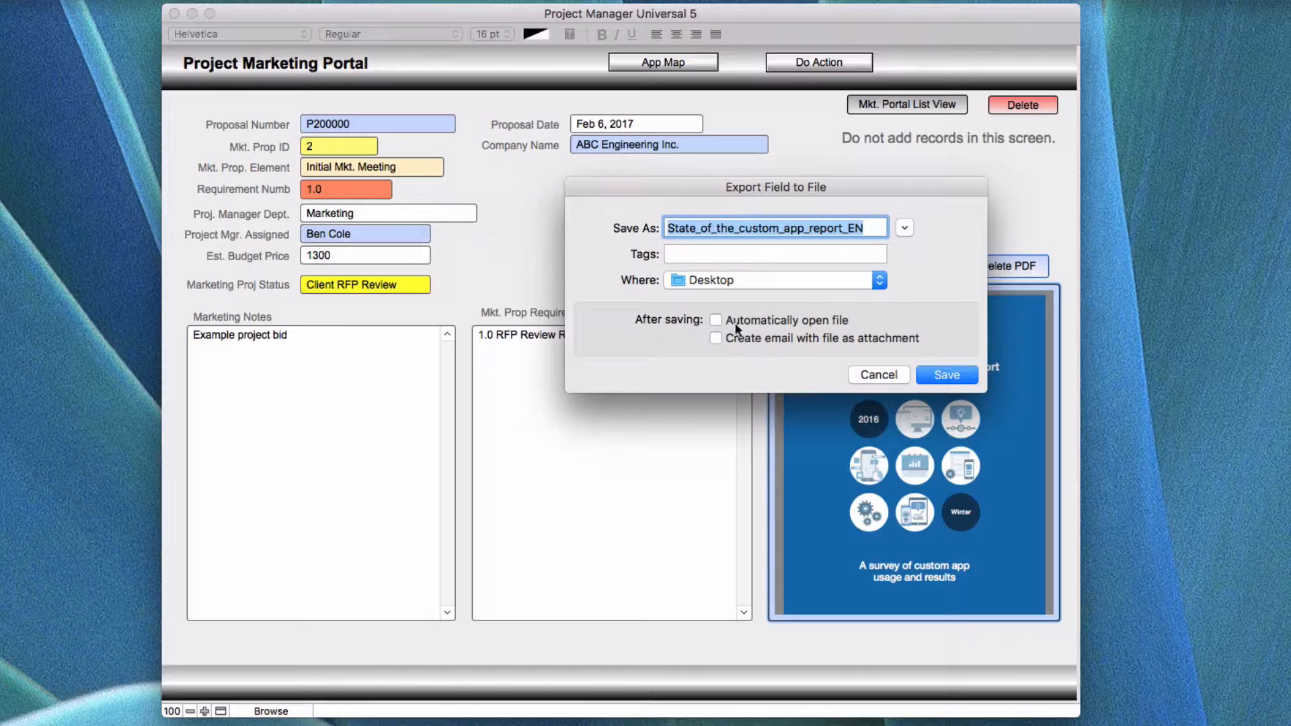
pyautogui.click(867, 374)
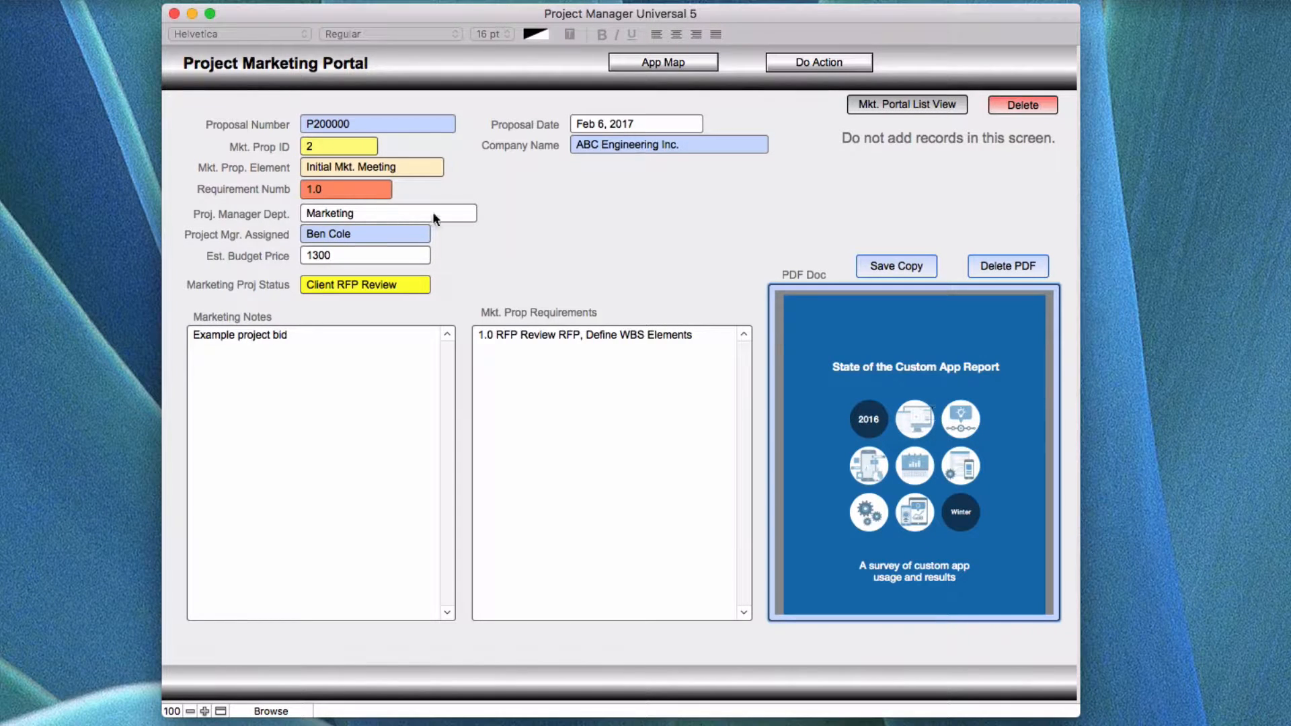
pyautogui.rightClick(858, 345)
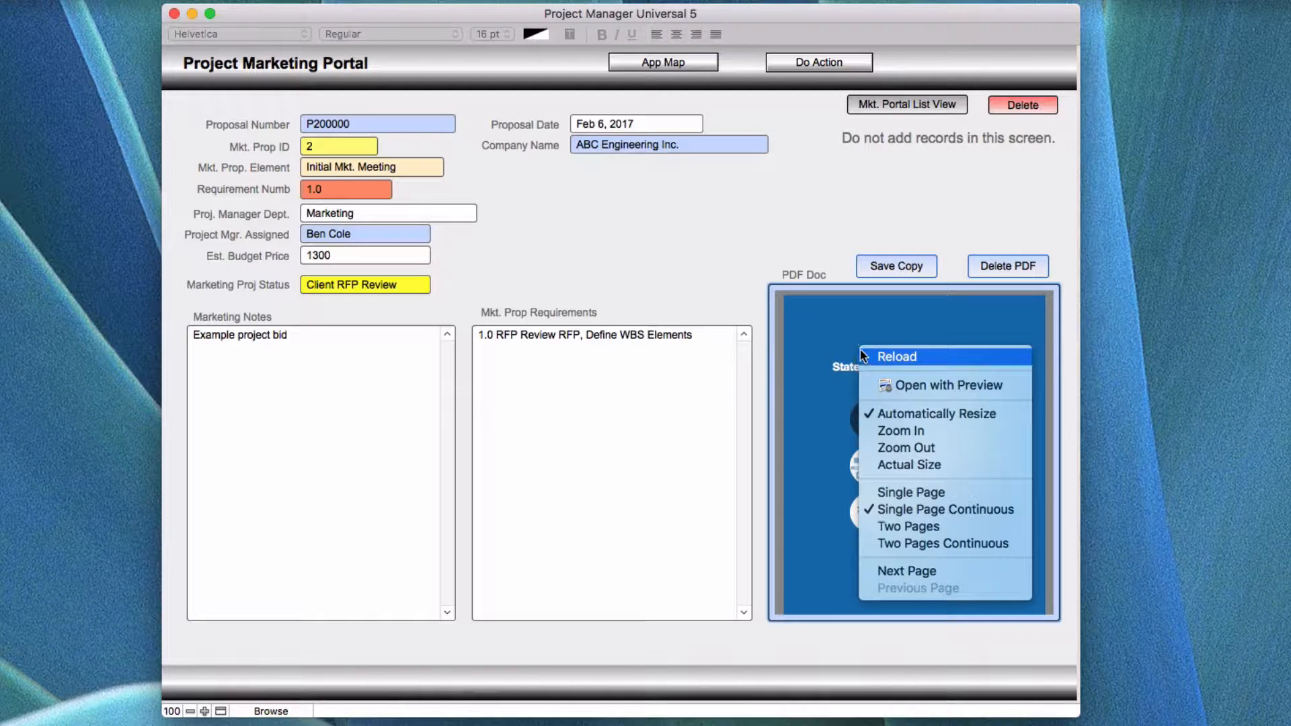
pyautogui.click(702, 310)
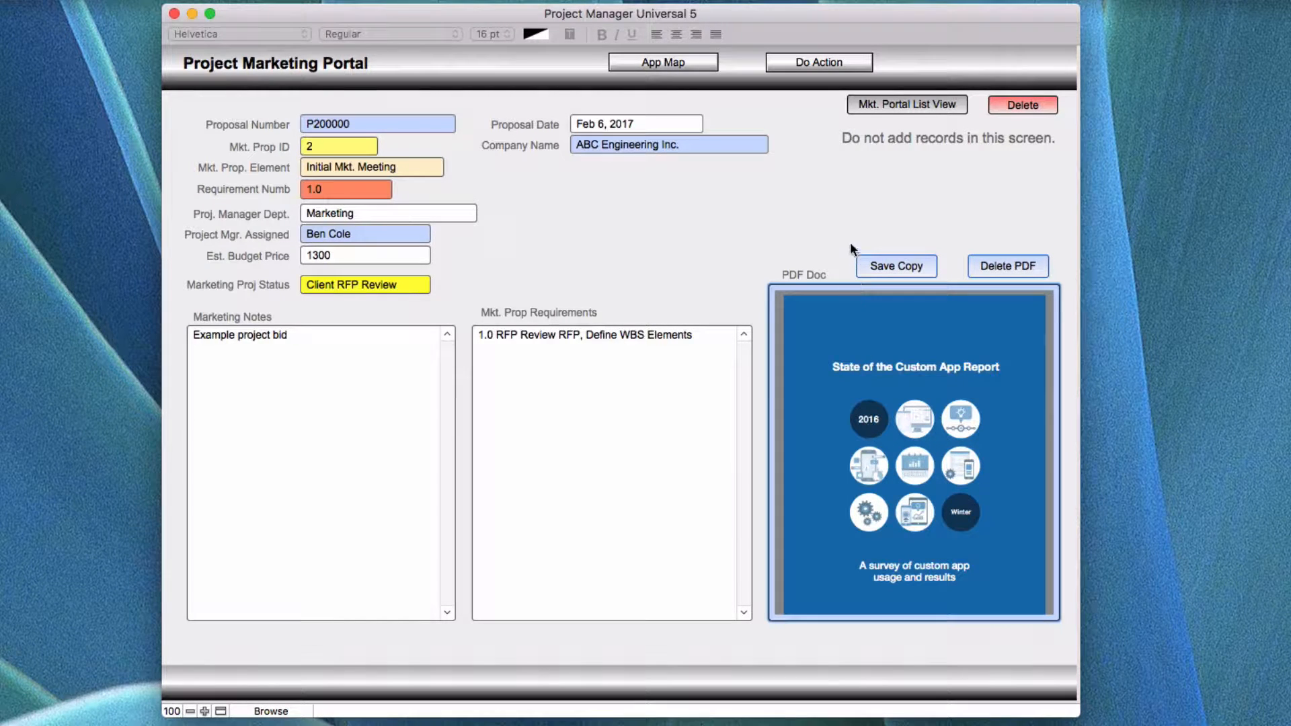
# Return to the Project Marketing screen and open the project's Marketing Budget data.
pyautogui.click(652, 62)
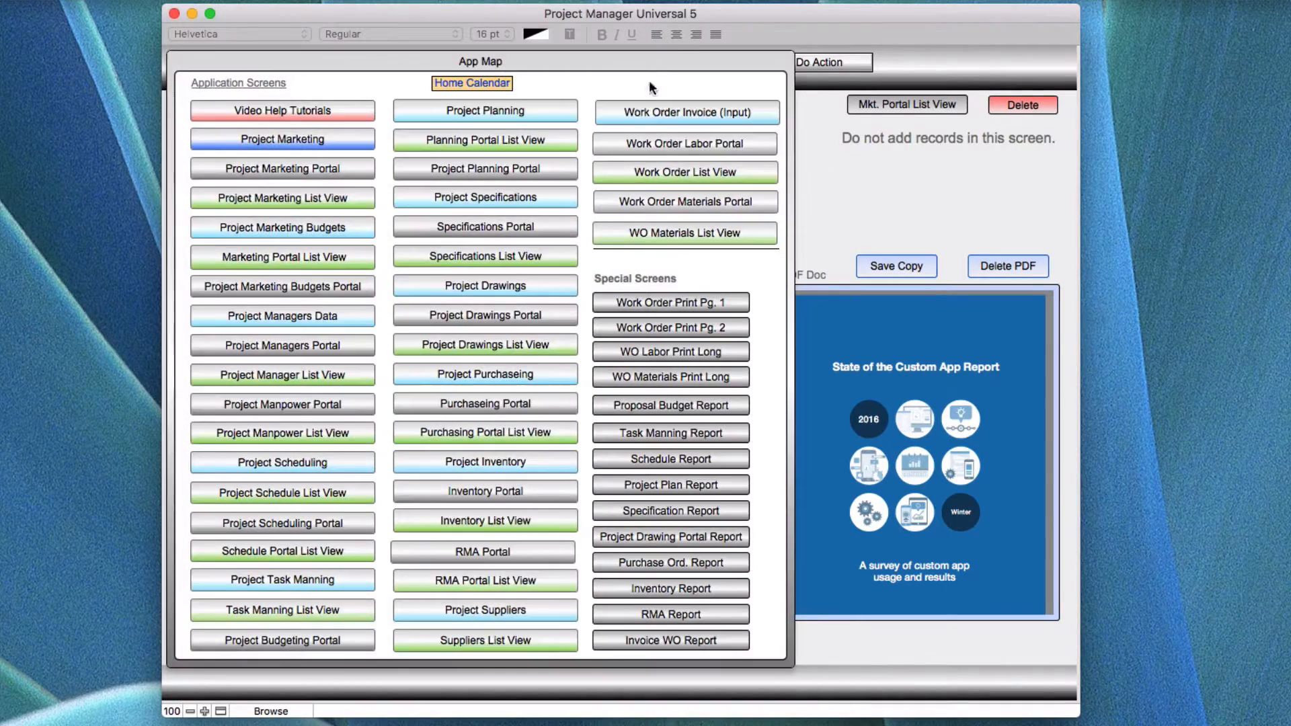
pyautogui.click(337, 138)
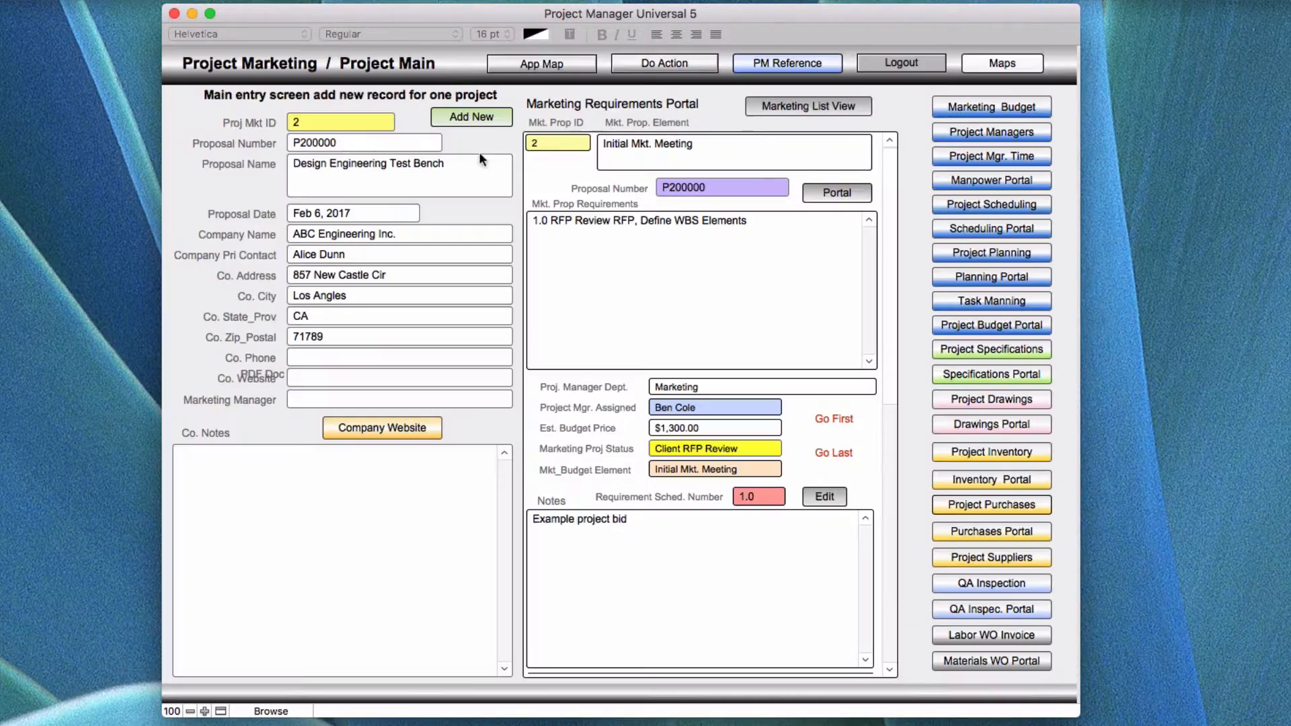
pyautogui.click(974, 107)
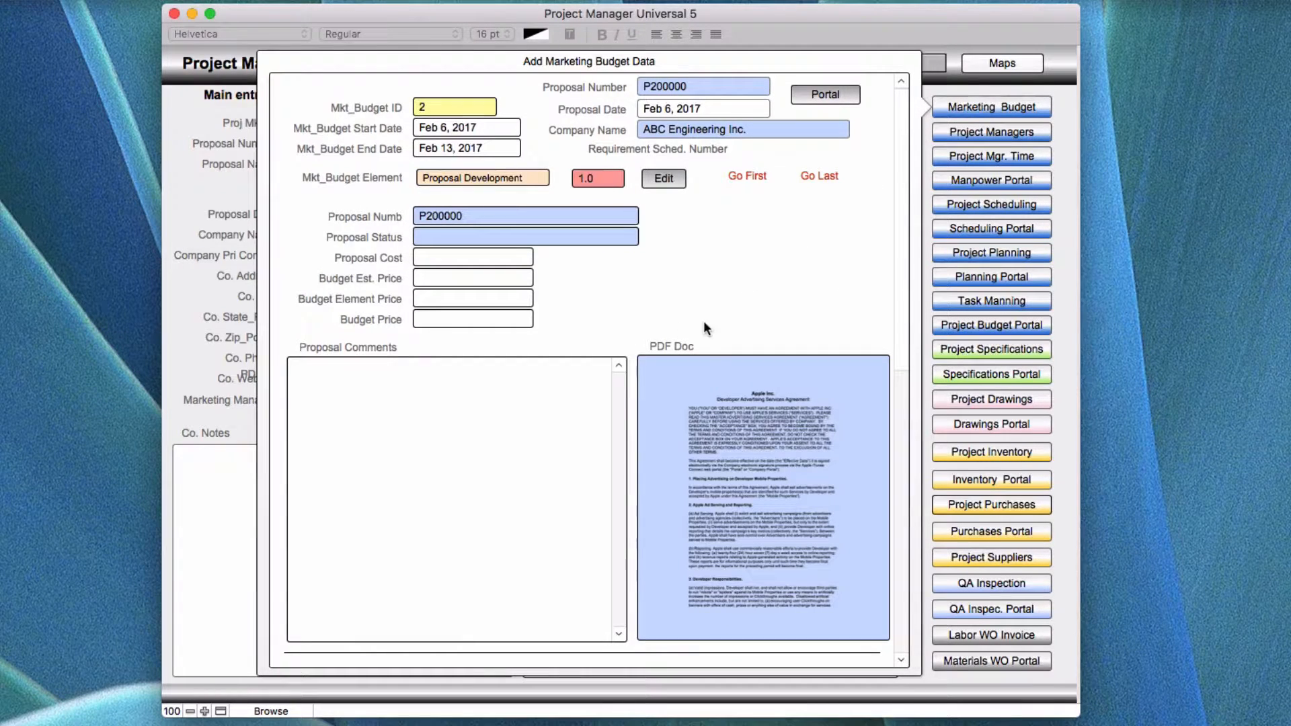
# Compare the PDF Doc field's file options in the budget entry with those in the marketing budgeting portal.
pyautogui.rightClick(765, 403)
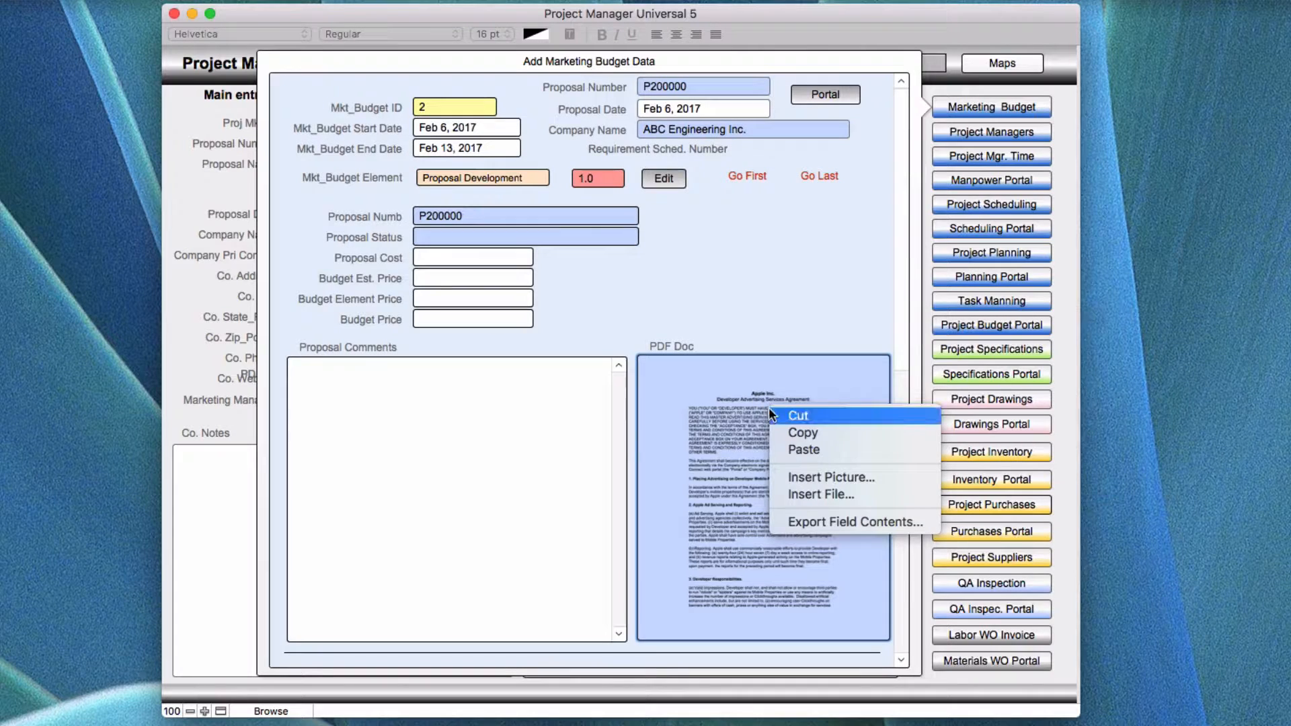
pyautogui.click(792, 493)
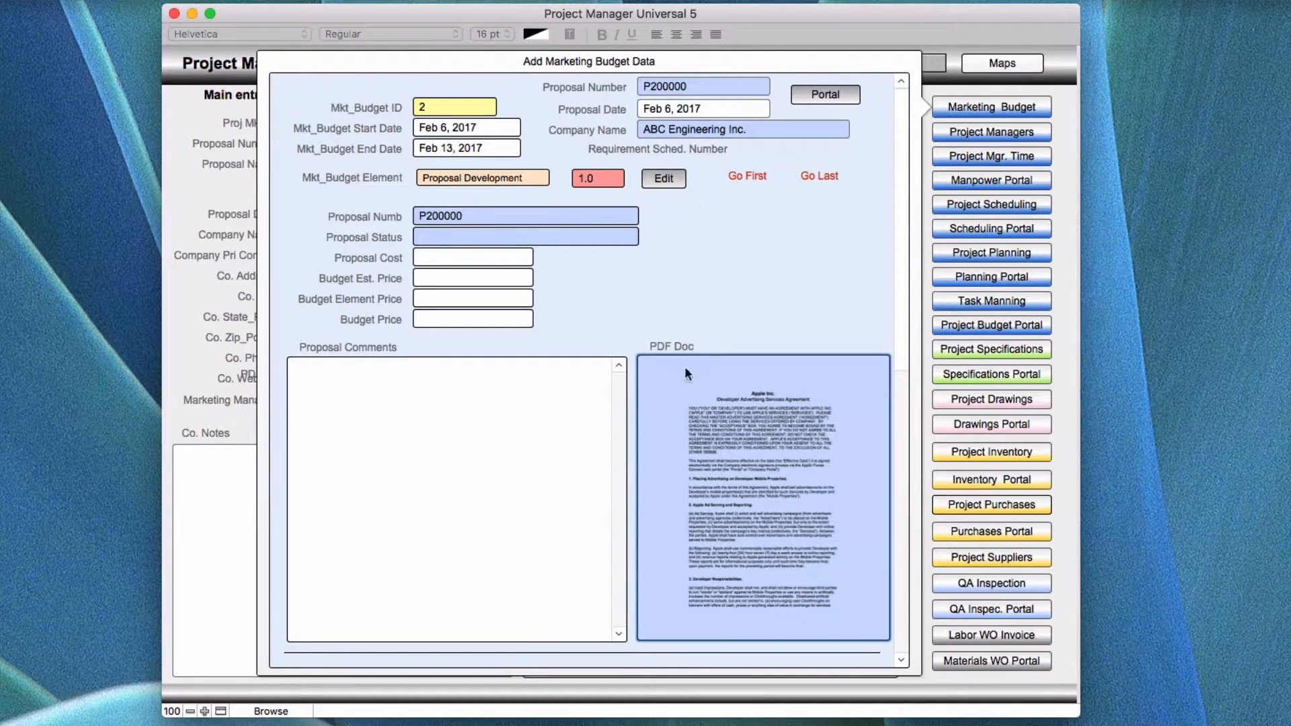
pyautogui.click(813, 95)
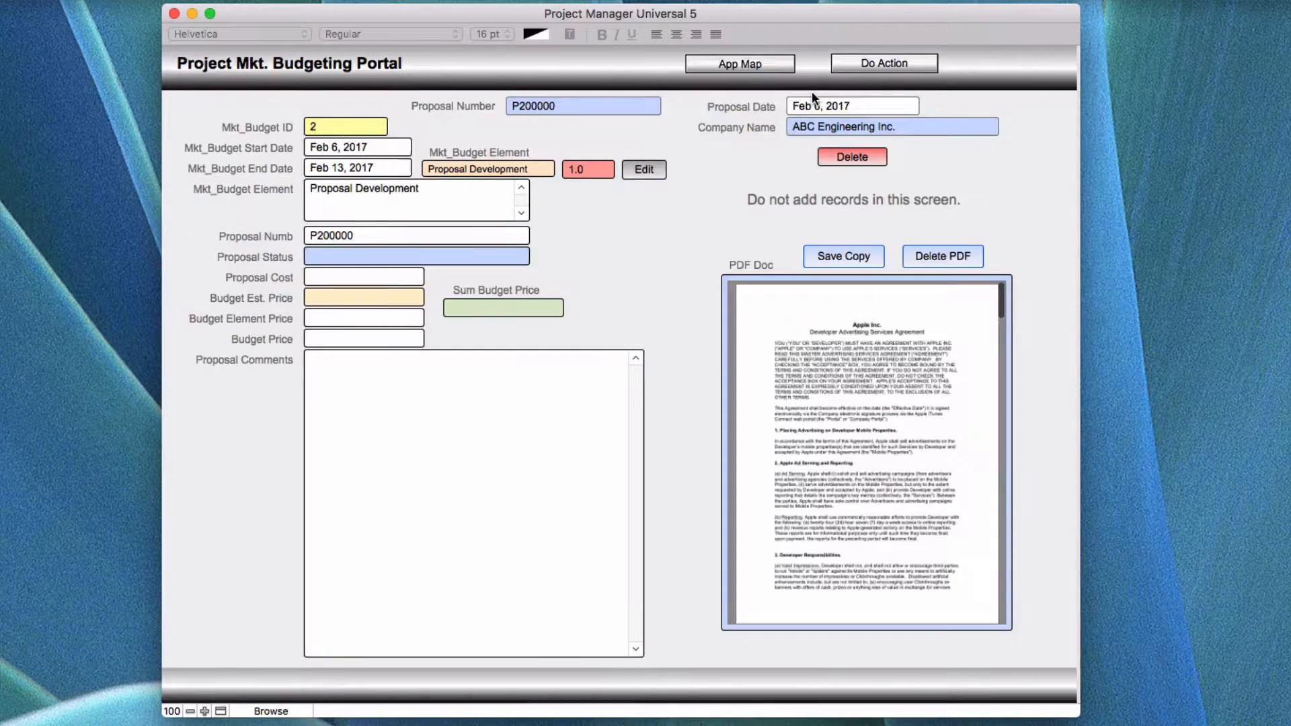
pyautogui.rightClick(857, 373)
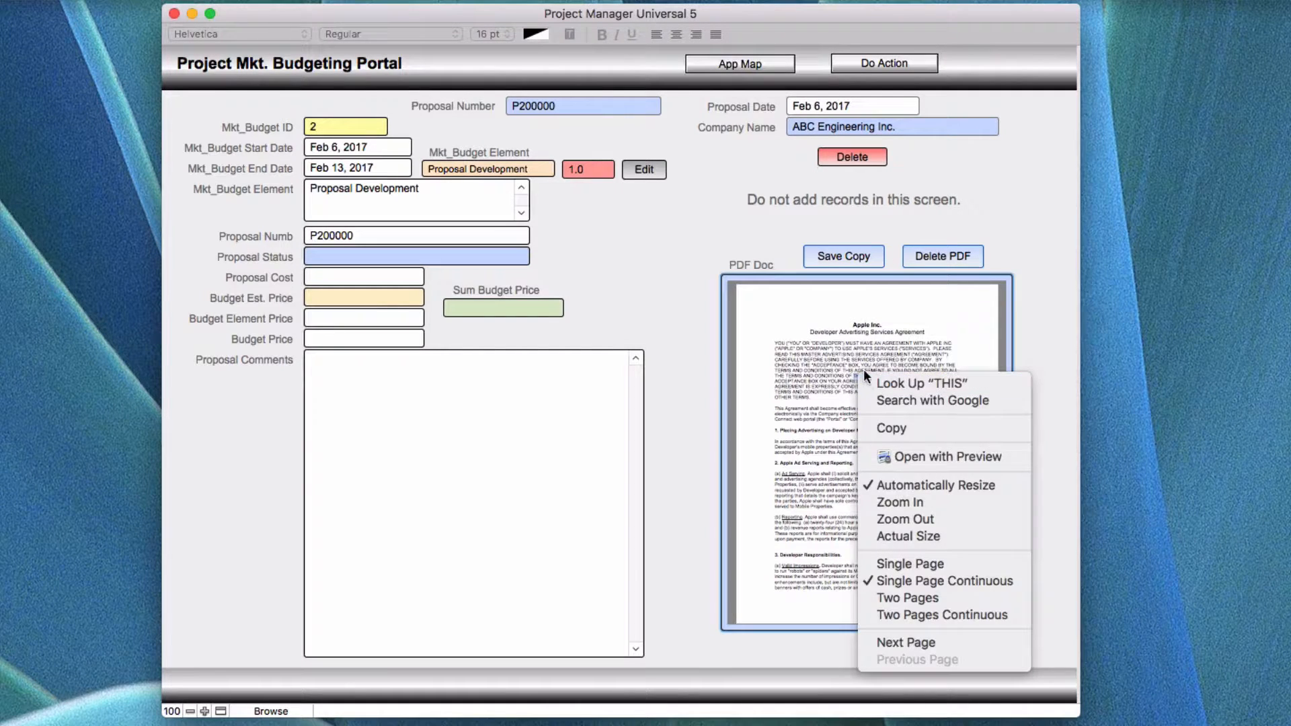
pyautogui.click(826, 490)
pyautogui.moveTo(879, 573)
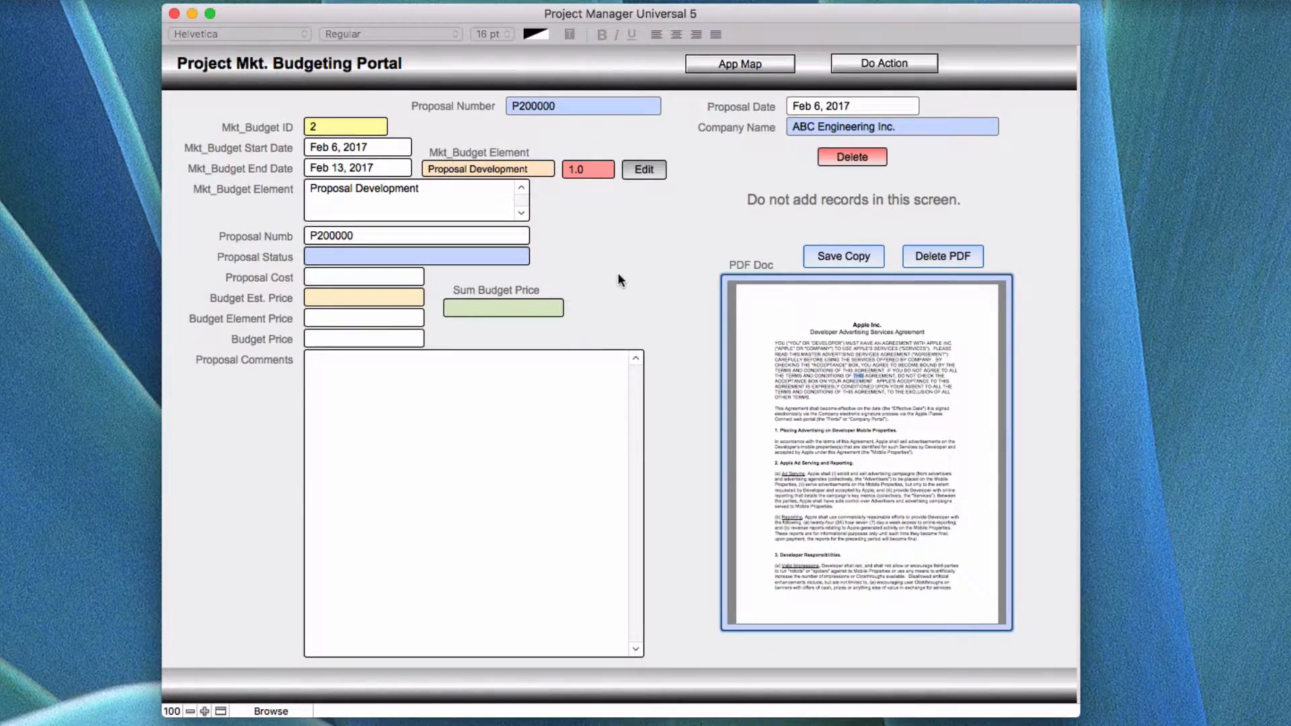
# Go back to Project Marketing, reopen the Marketing Budget data and examine the PDF Doc field in the filled and blank records.
pyautogui.click(720, 63)
pyautogui.click(273, 139)
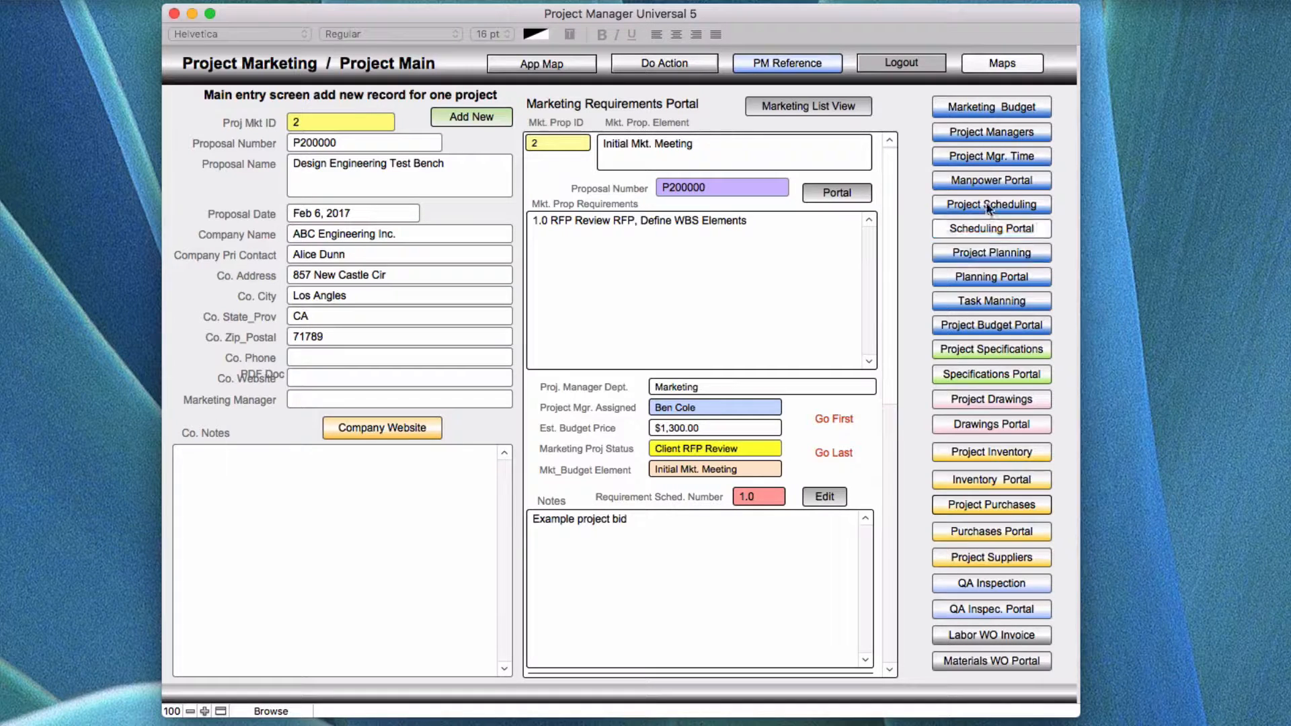
pyautogui.click(971, 109)
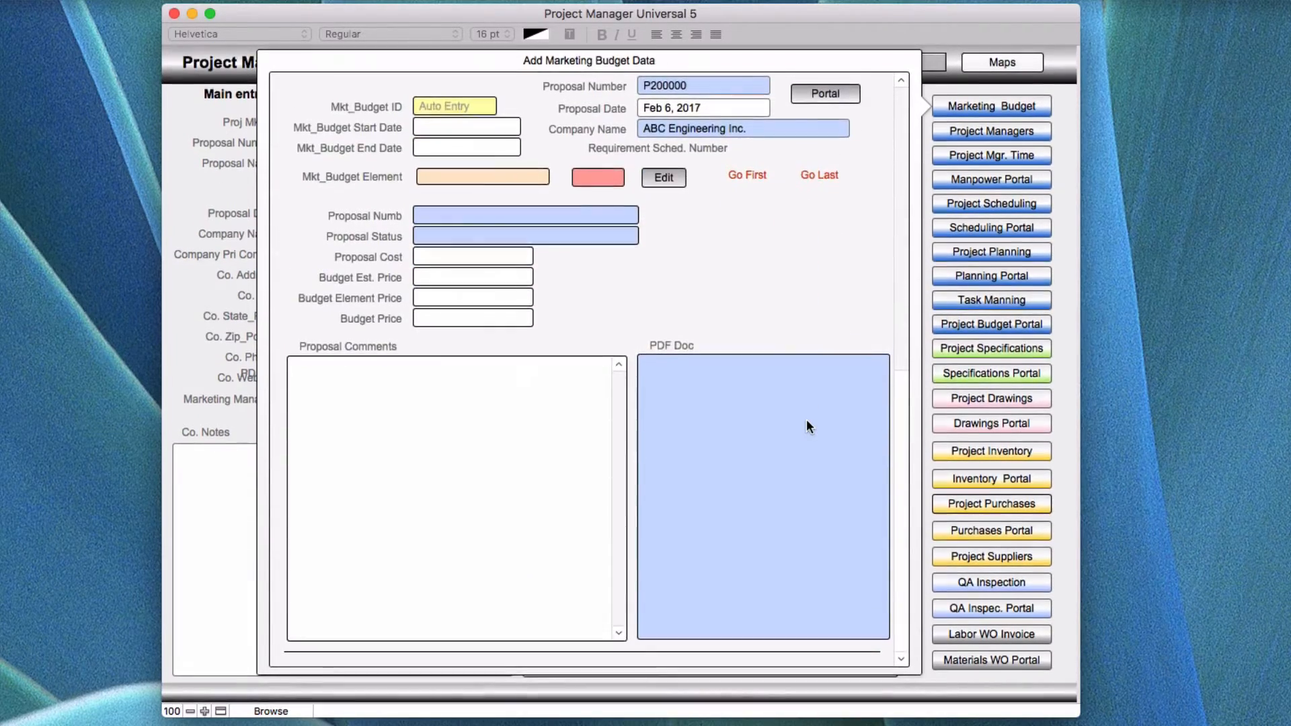
pyautogui.scroll(5, 806, 422)
pyautogui.scroll(5, 806, 418)
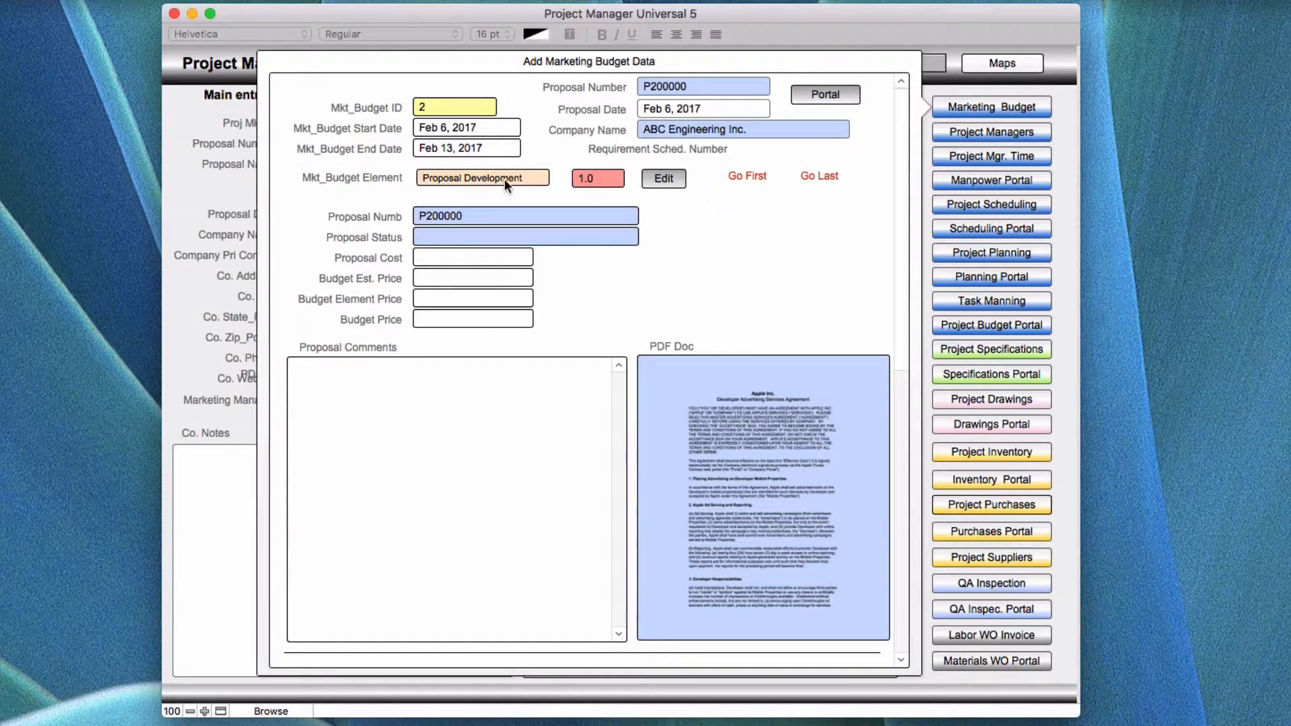
pyautogui.scroll(3, 787, 279)
pyautogui.scroll(-5, 792, 443)
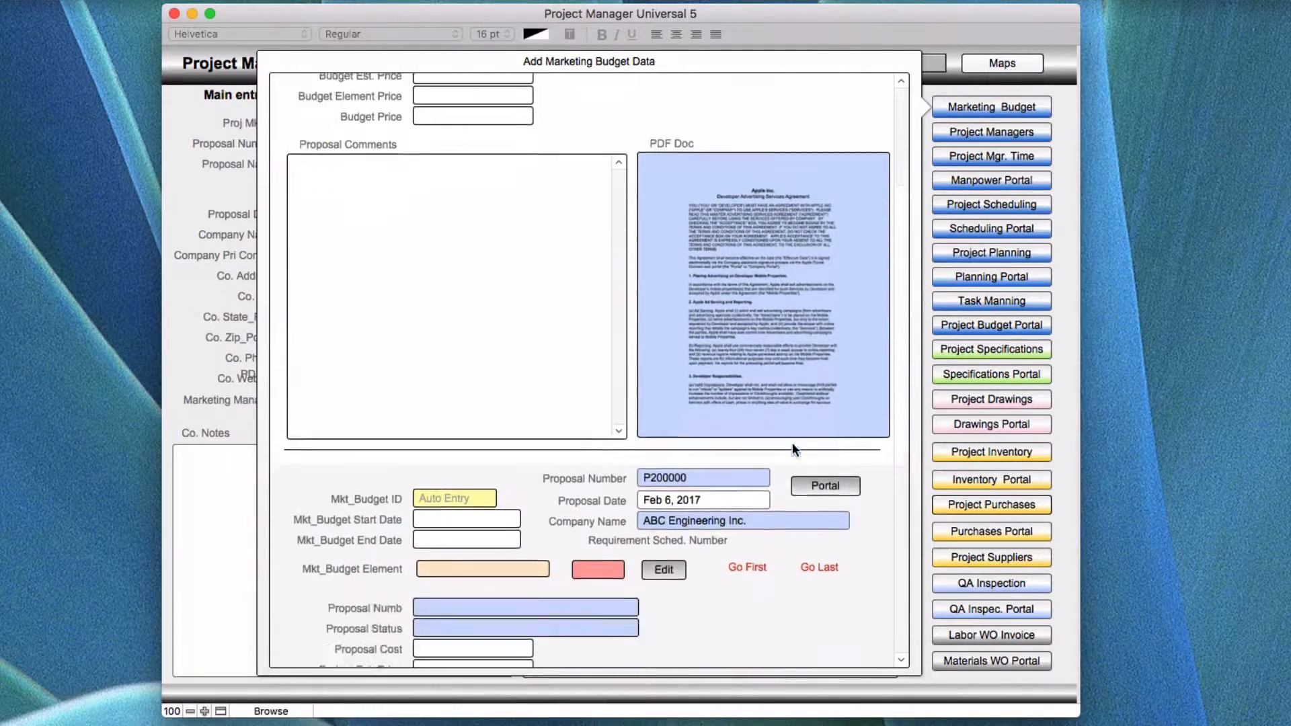
pyautogui.scroll(-3, 792, 446)
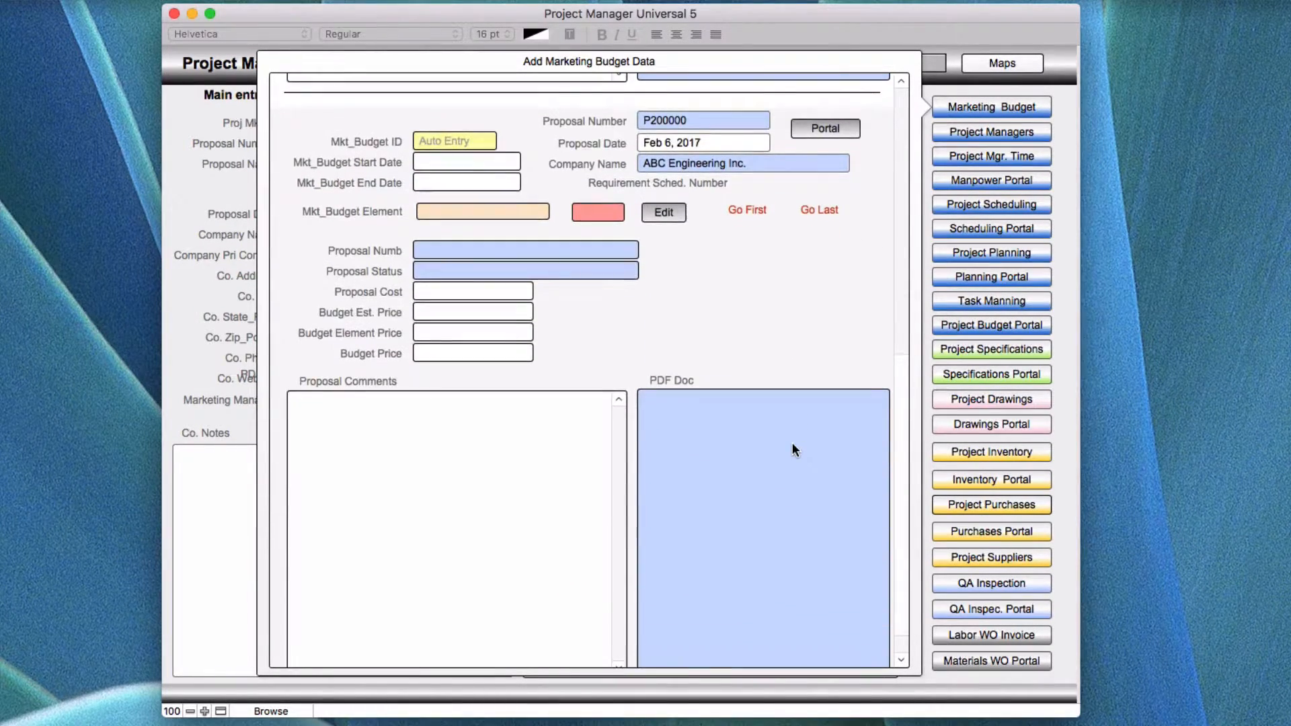
pyautogui.scroll(5, 794, 449)
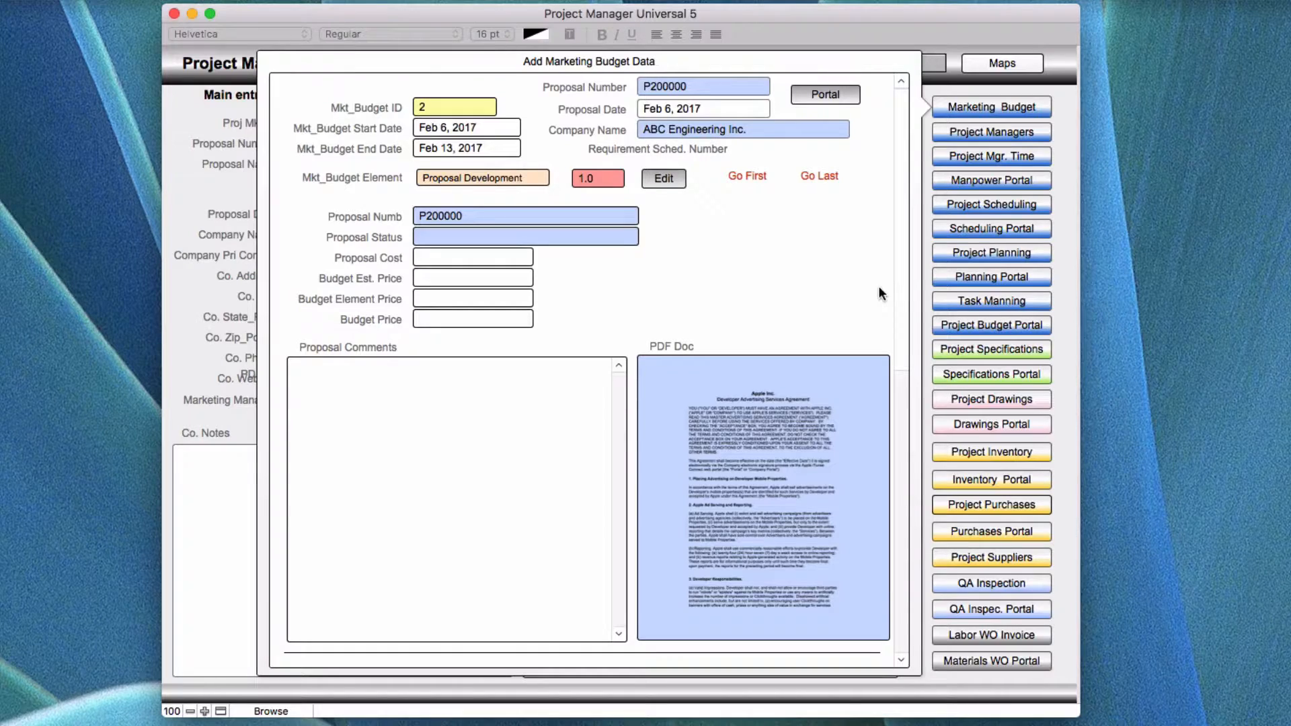
# Open the Project Planning data and examine the site survey video URL fields in the filled and blank plan records.
pyautogui.click(975, 251)
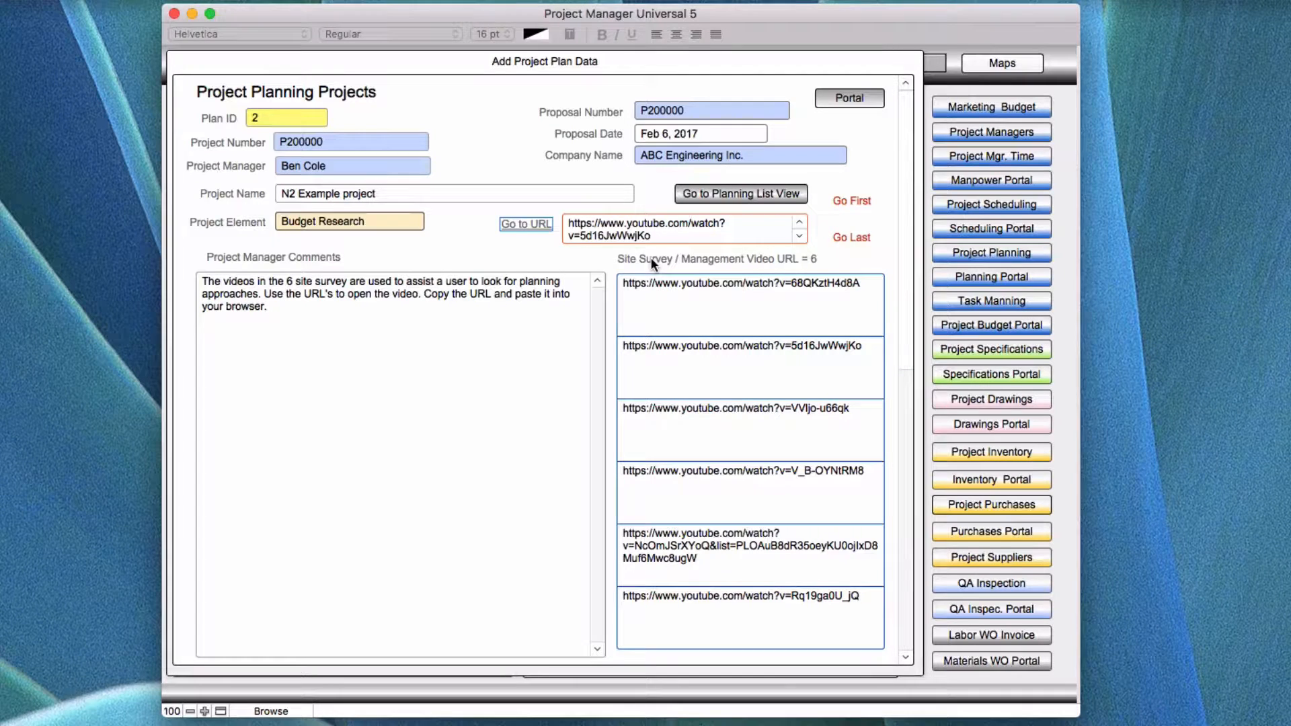
pyautogui.click(688, 289)
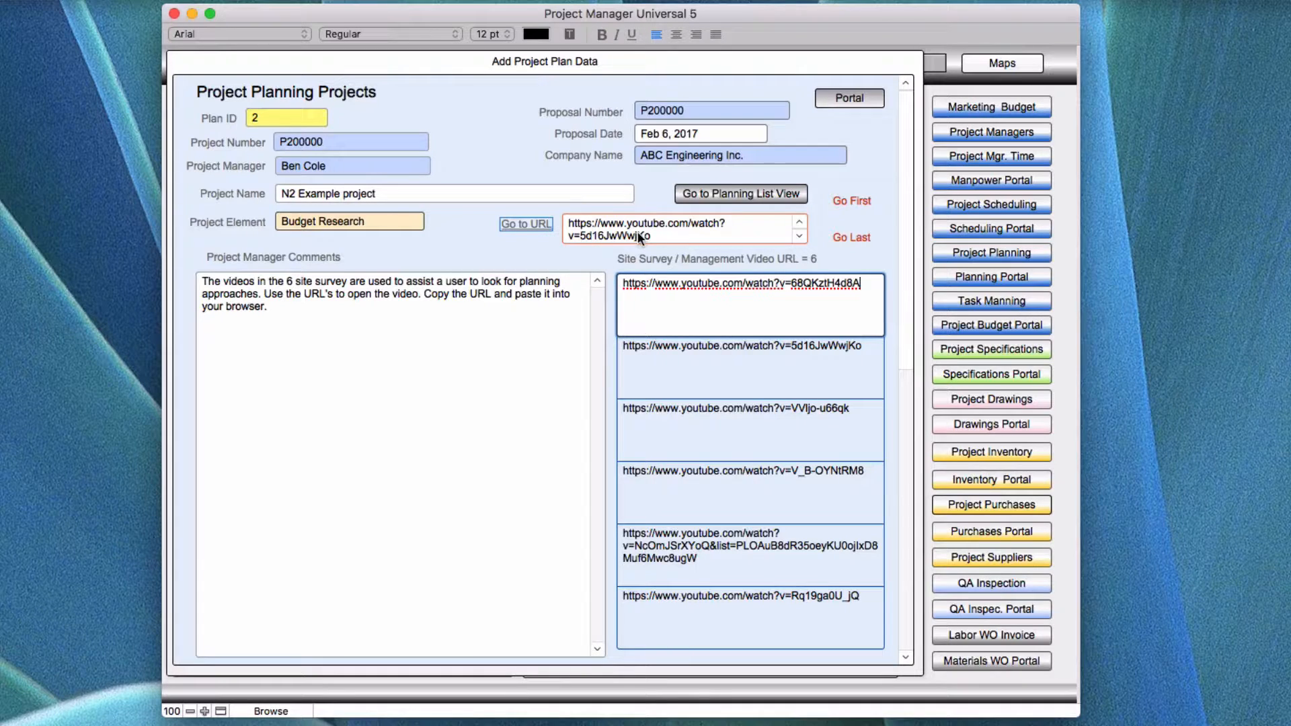
pyautogui.click(720, 367)
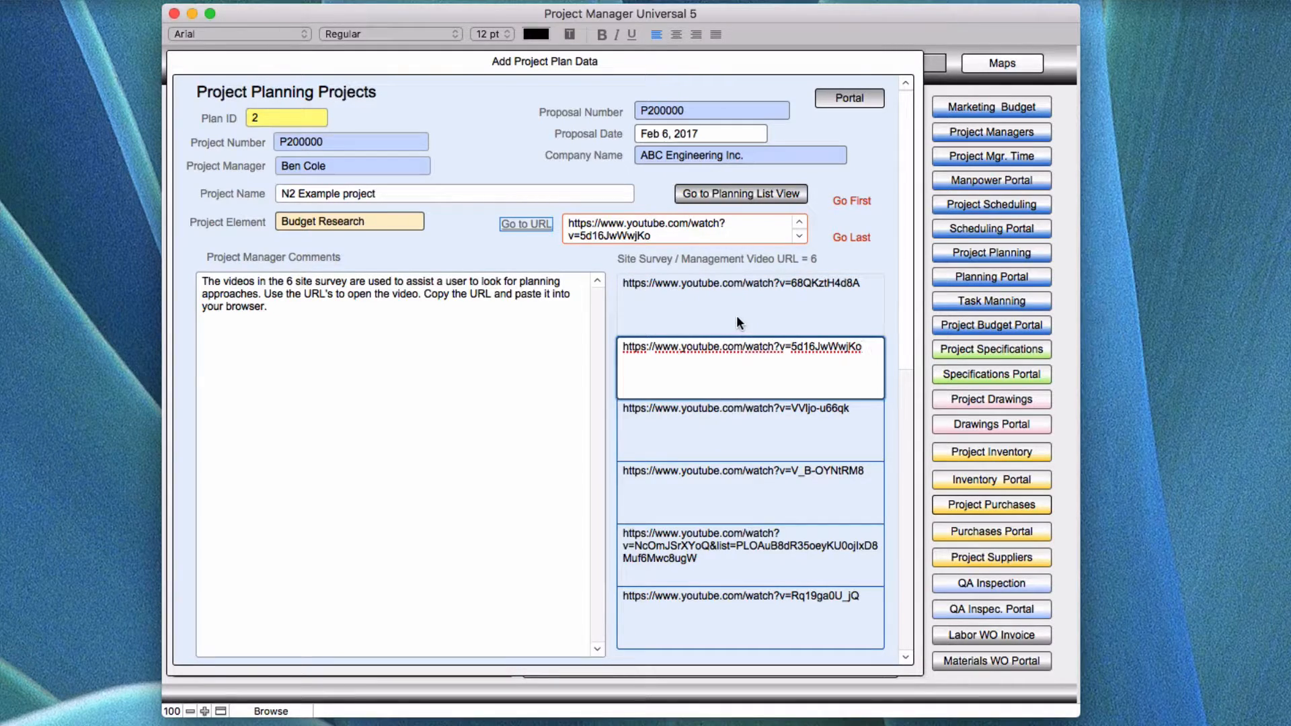
pyautogui.scroll(-6, 738, 323)
pyautogui.scroll(-2, 736, 312)
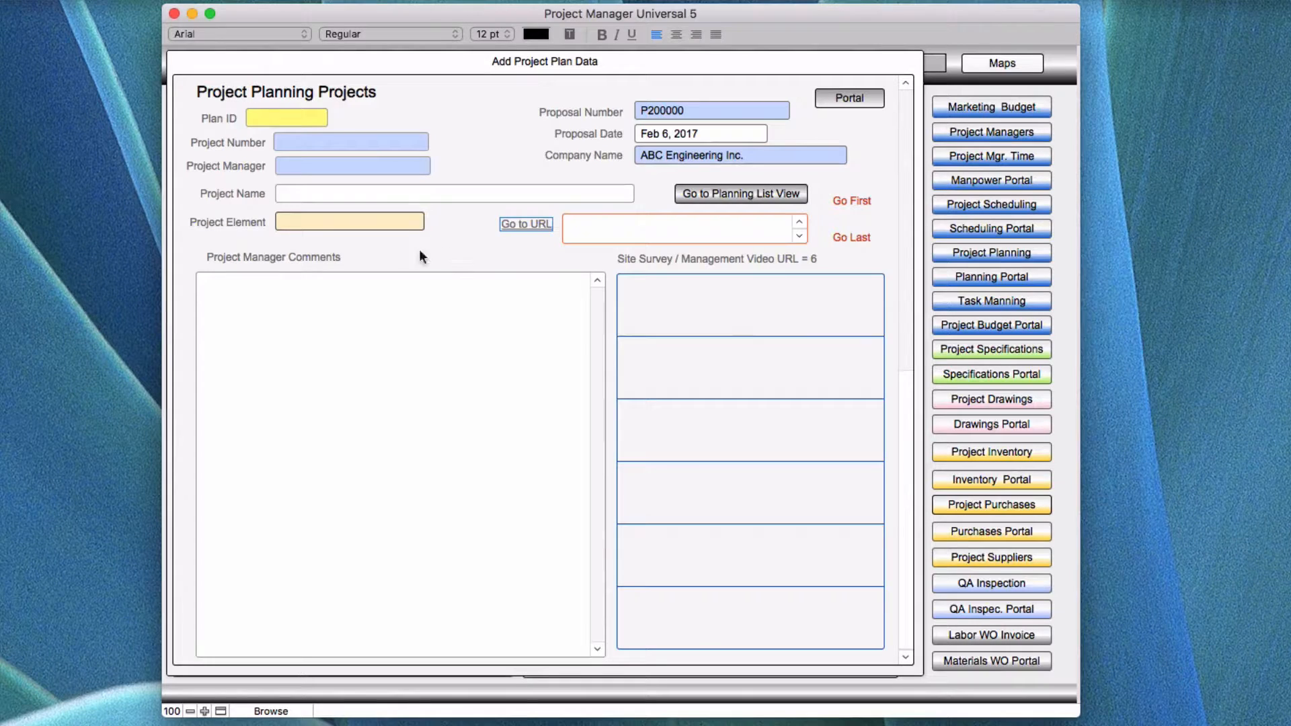
pyautogui.scroll(8, 717, 321)
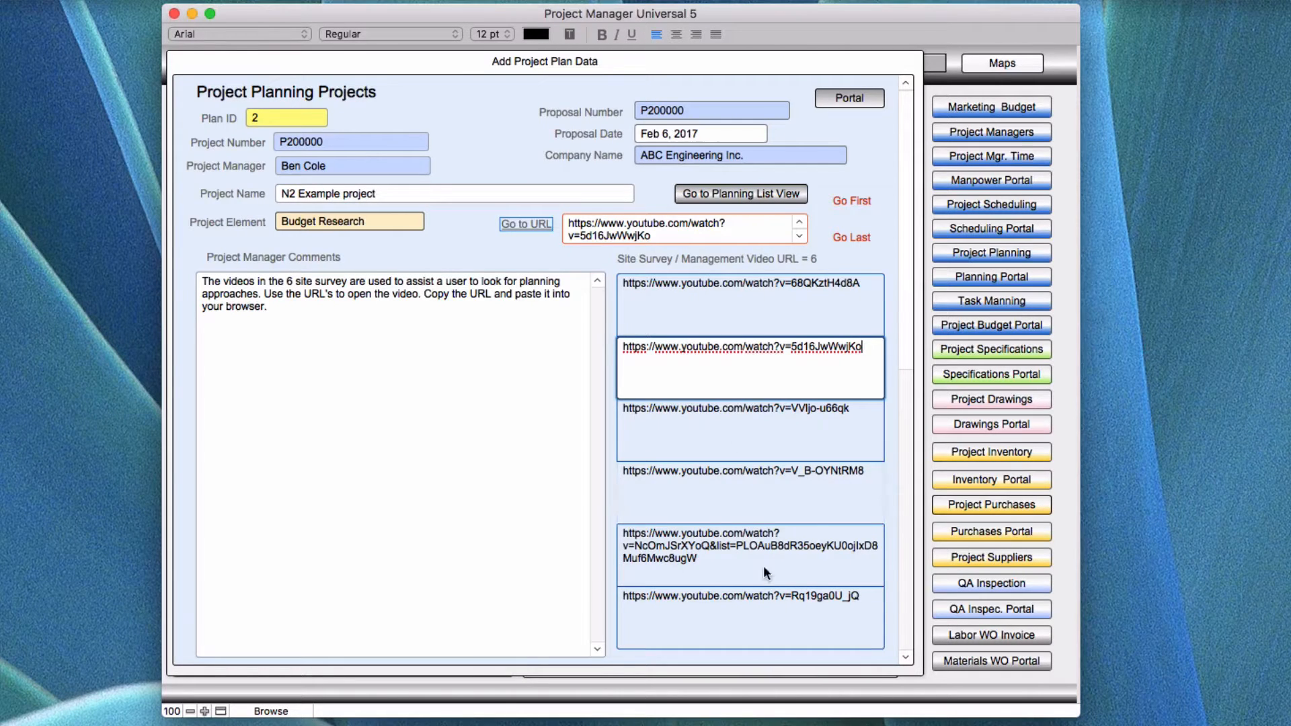
pyautogui.click(692, 314)
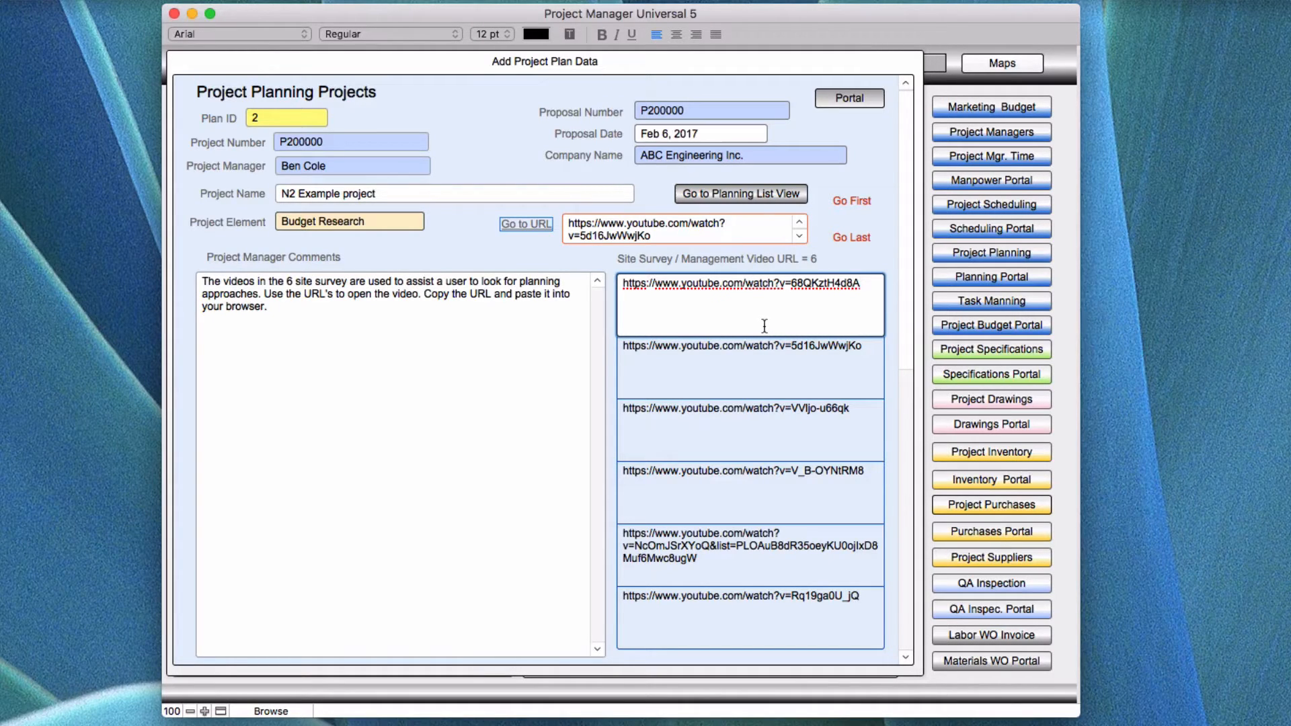
pyautogui.click(482, 250)
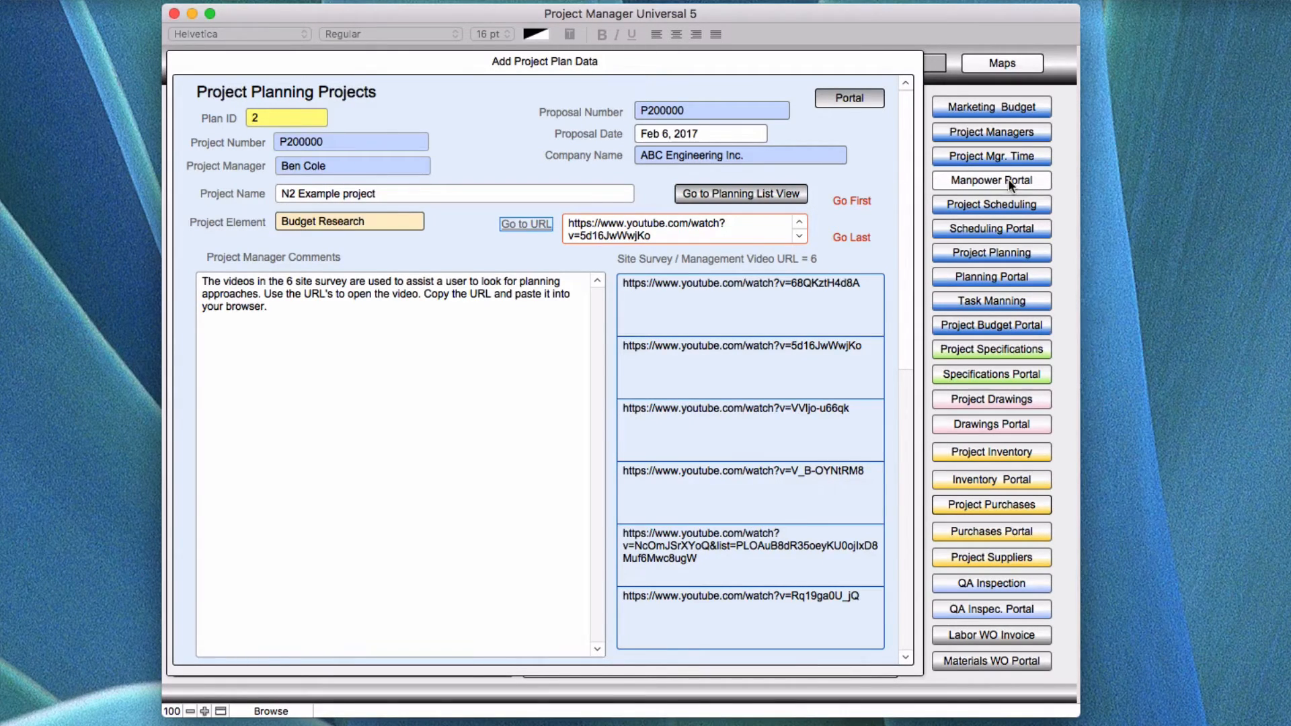
pyautogui.click(1125, 198)
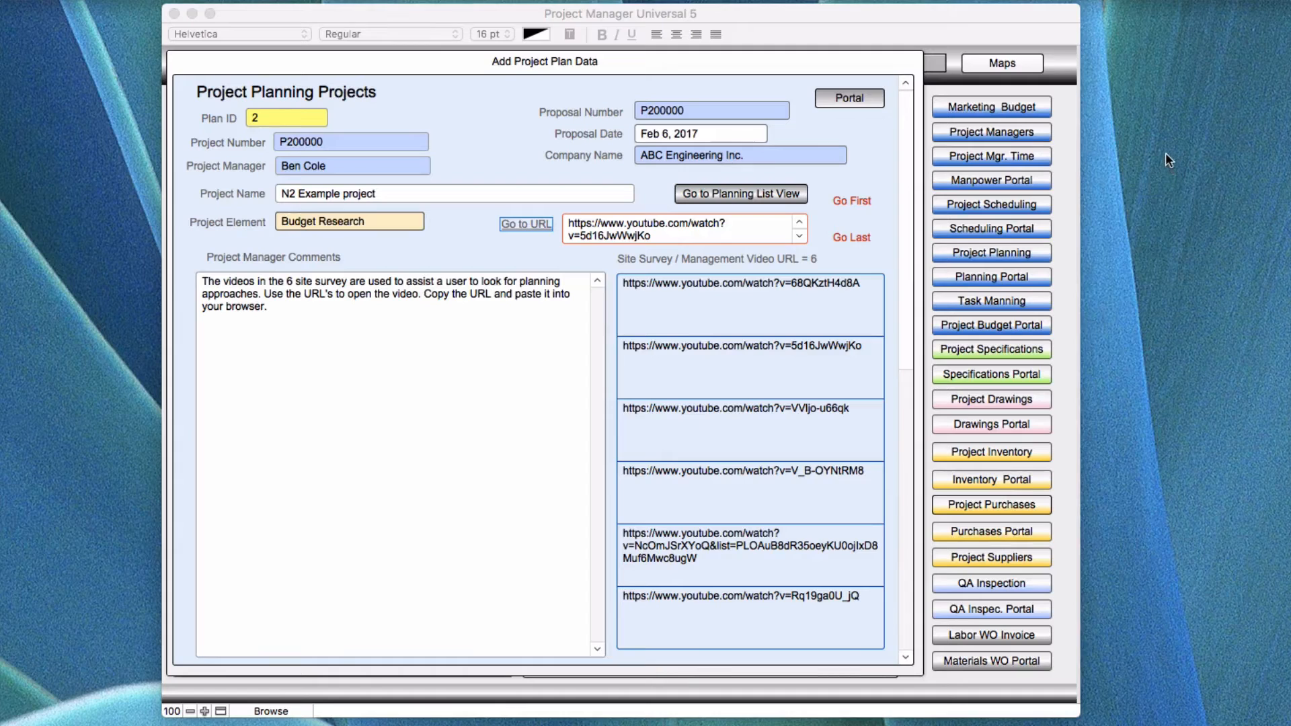